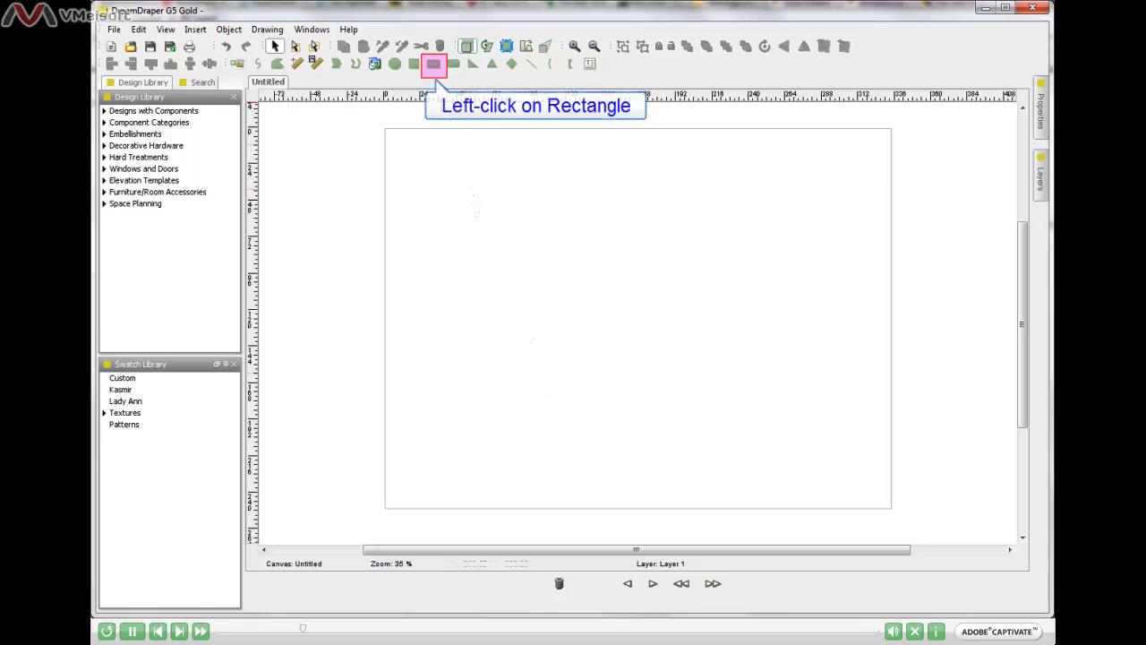
- Draw a rectangle about 203 in wide by 127 in high in the middle of the canvas and deselect it
click(435, 65)
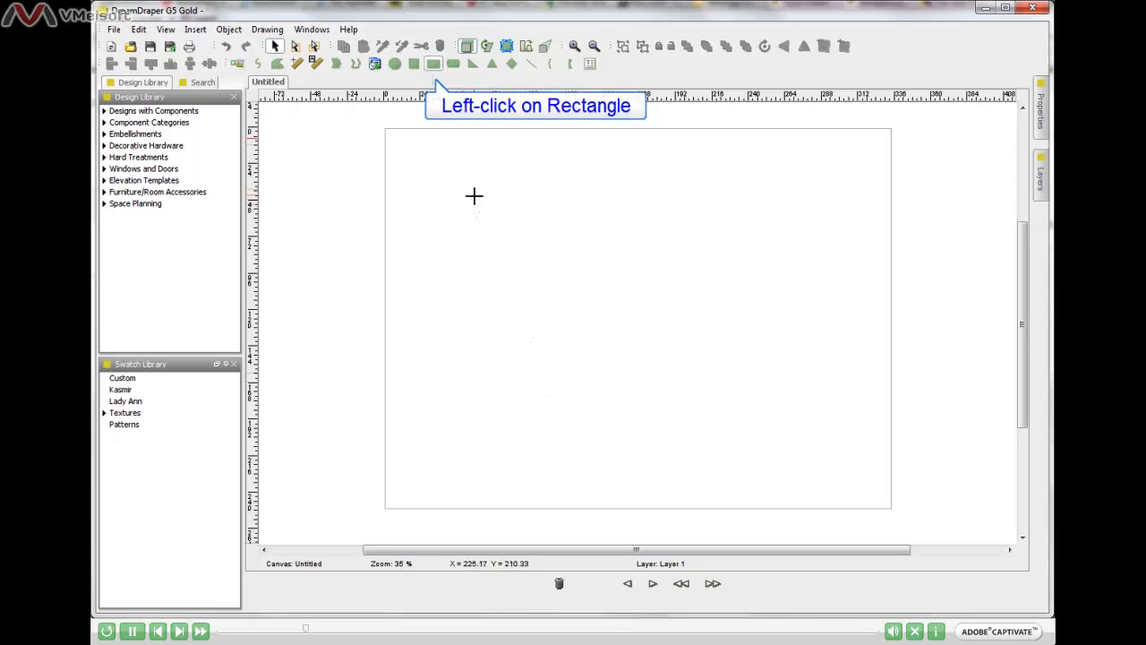
drag(474, 196, 785, 392)
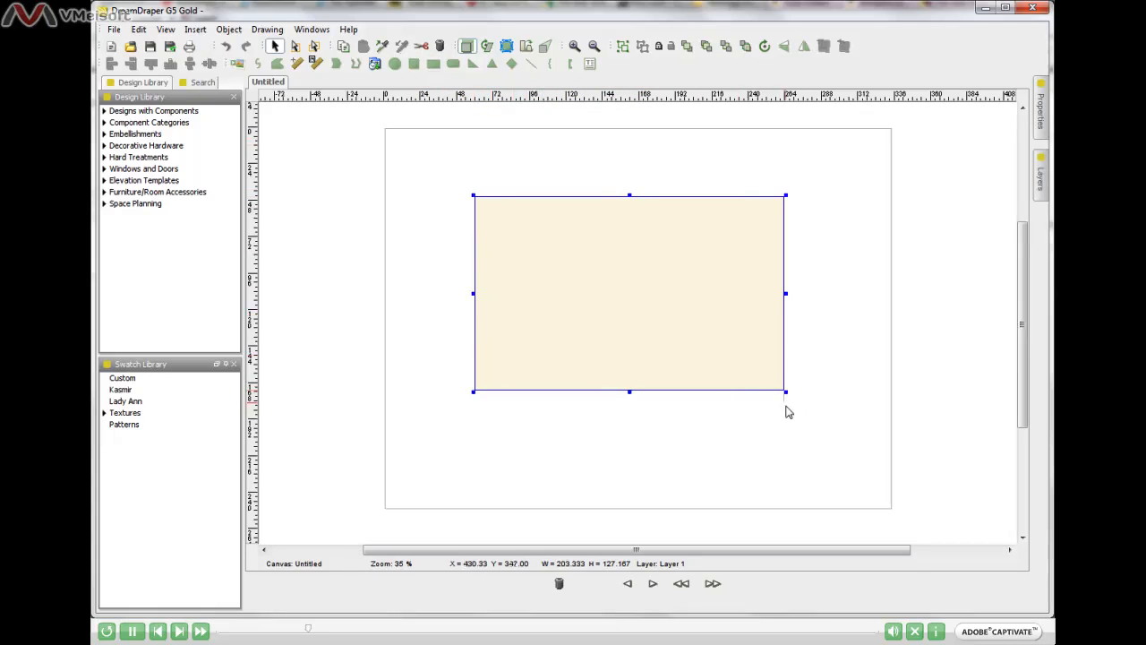
click(727, 422)
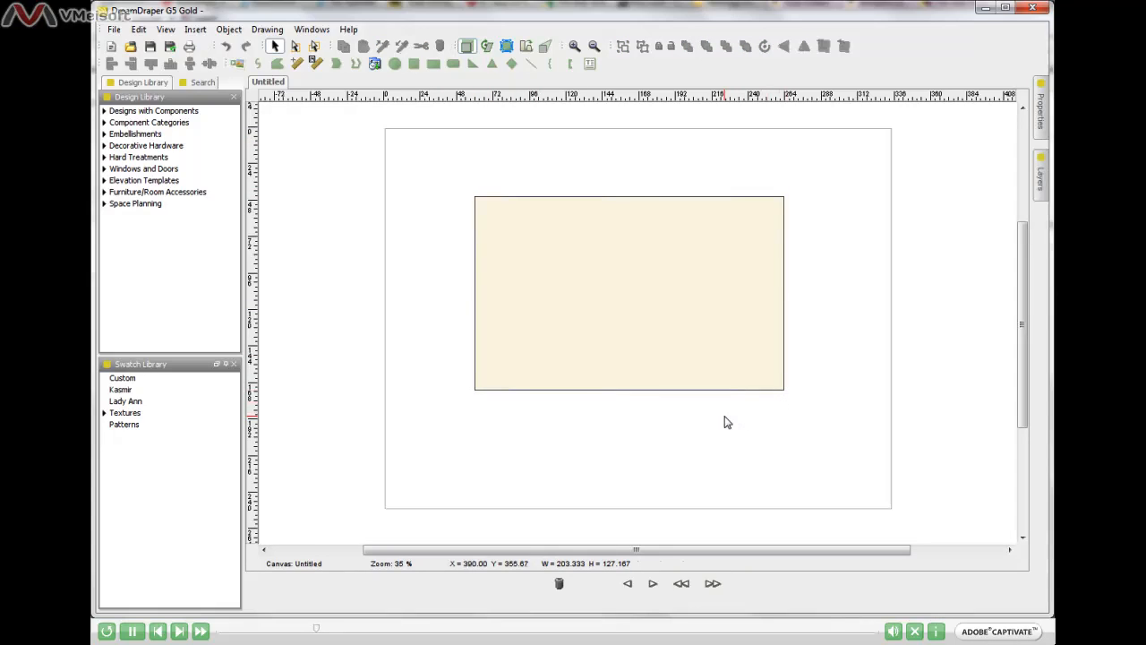
- Draw a square about 48 in wide beside the rectangle and a circle about 45 in across below the square
click(415, 68)
drag(366, 161, 442, 234)
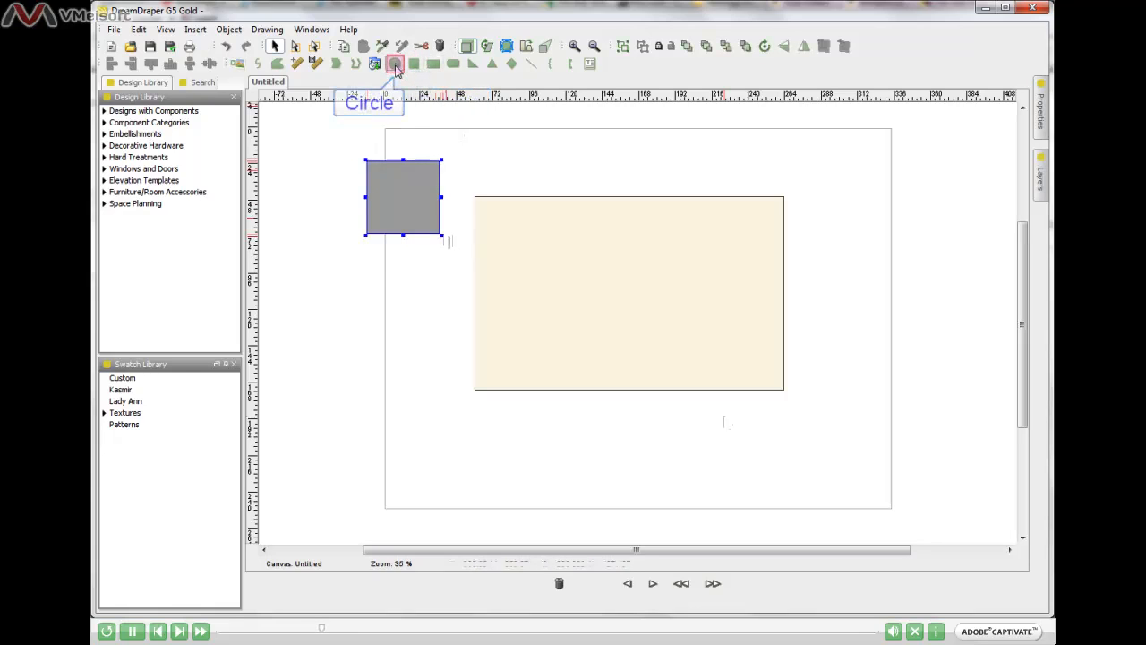
click(396, 69)
drag(373, 271, 444, 358)
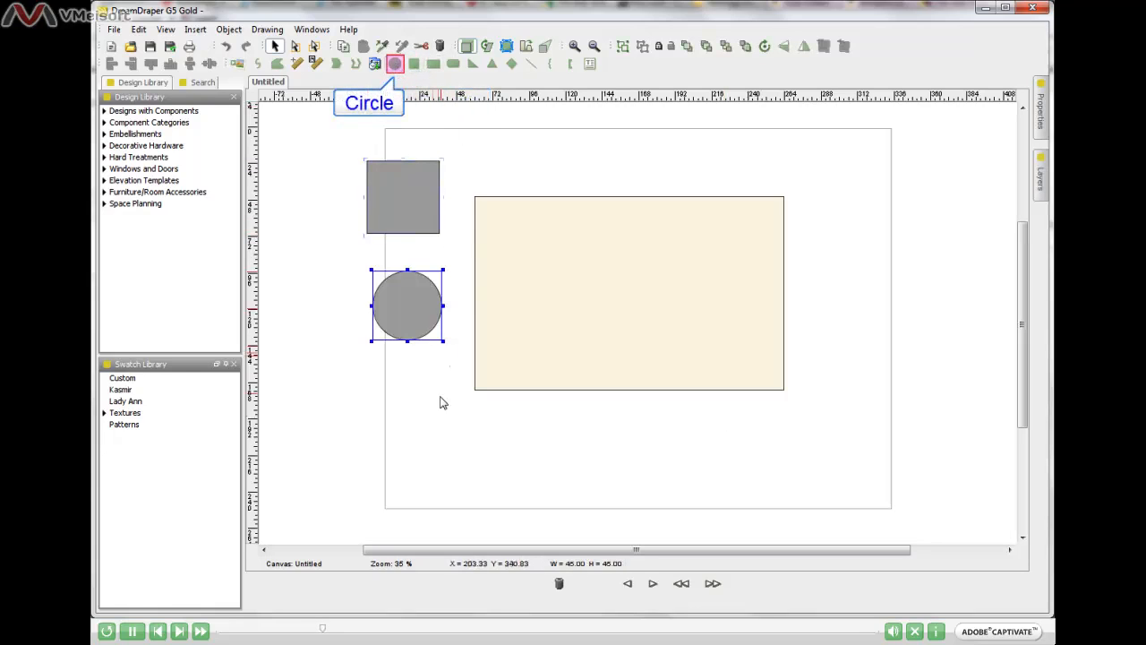
drag(436, 414, 454, 433)
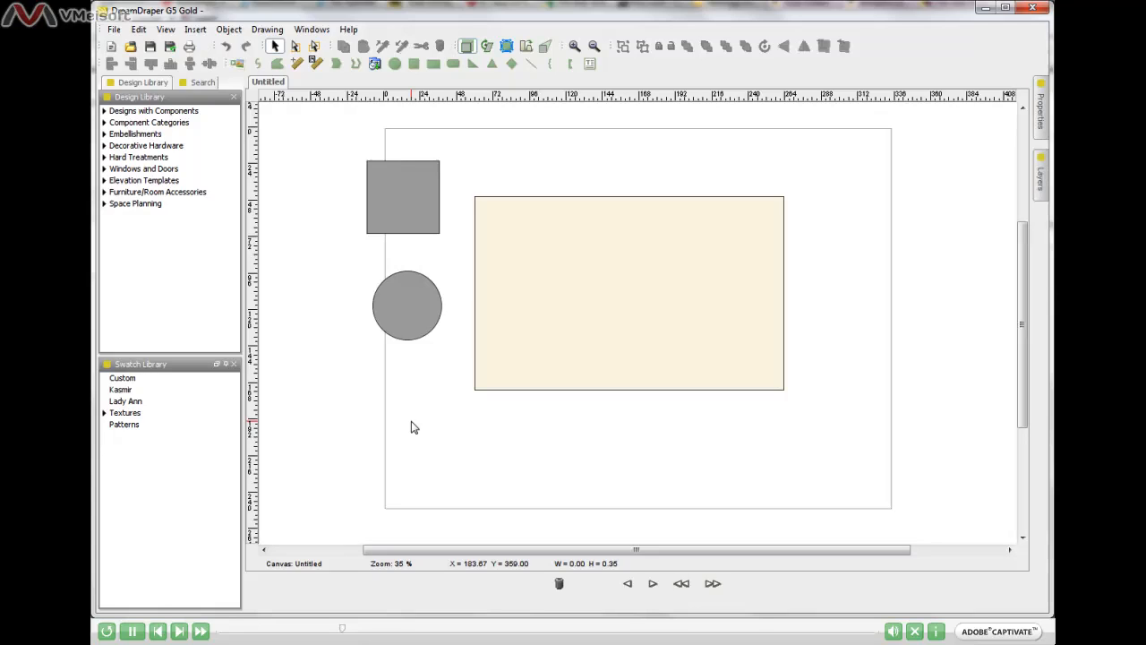
click(140, 30)
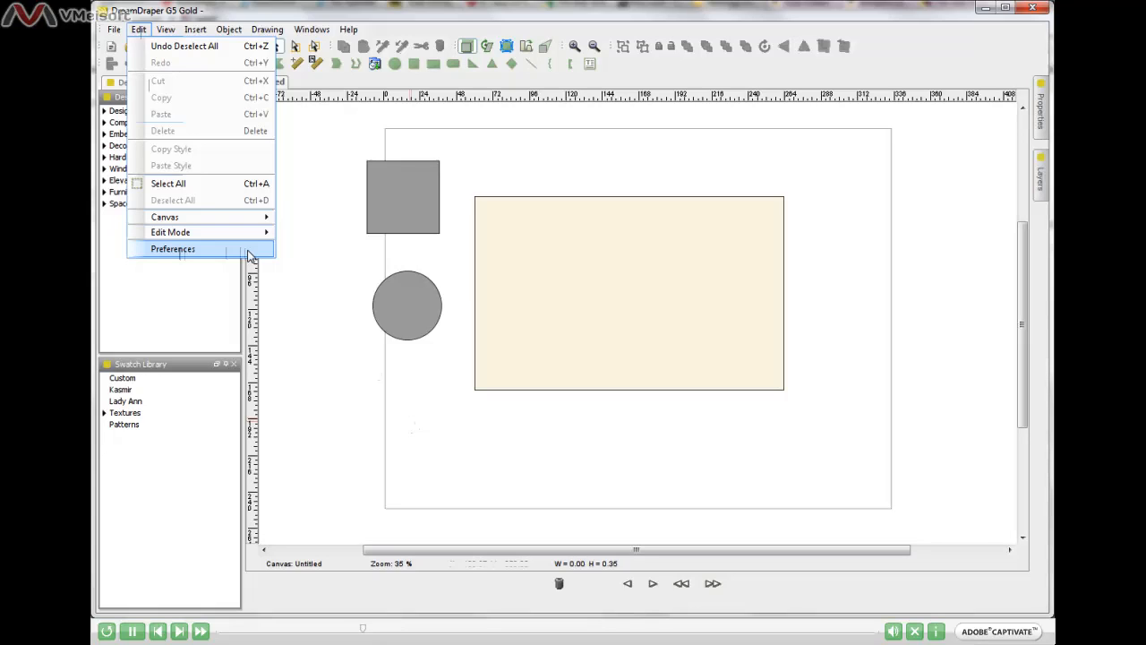
click(476, 460)
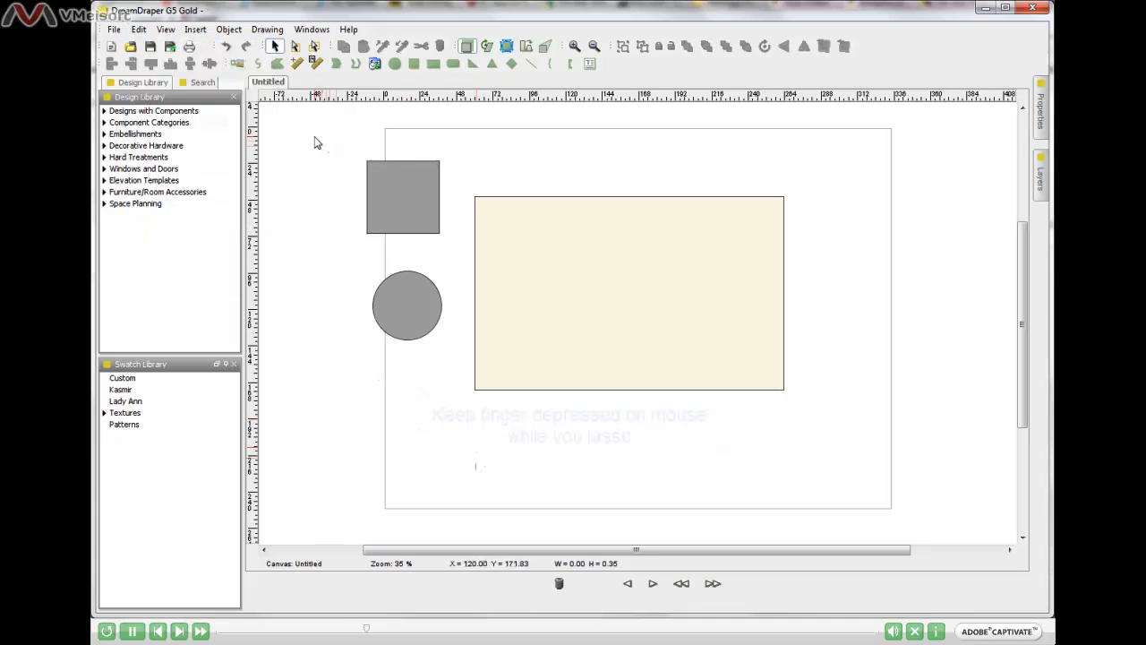
- Select the small square and the circle together and delete them
mouse_move(314, 136)
mouse_down()
mouse_move(371, 173)
mouse_move(463, 352)
mouse_move(465, 392)
mouse_up()
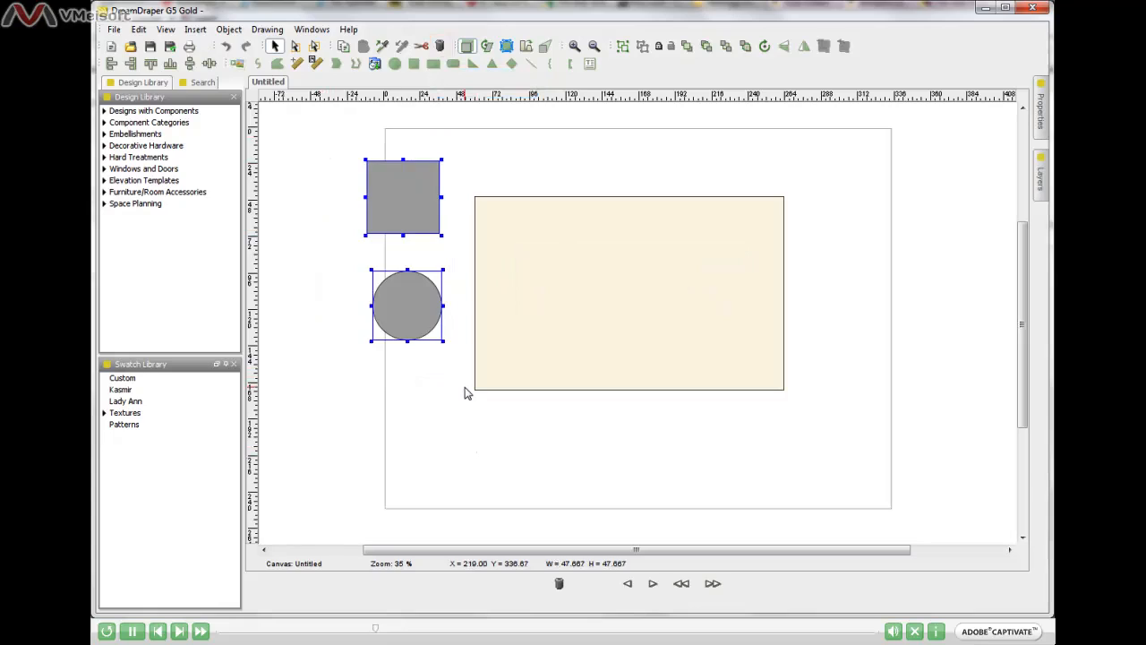
key(Delete)
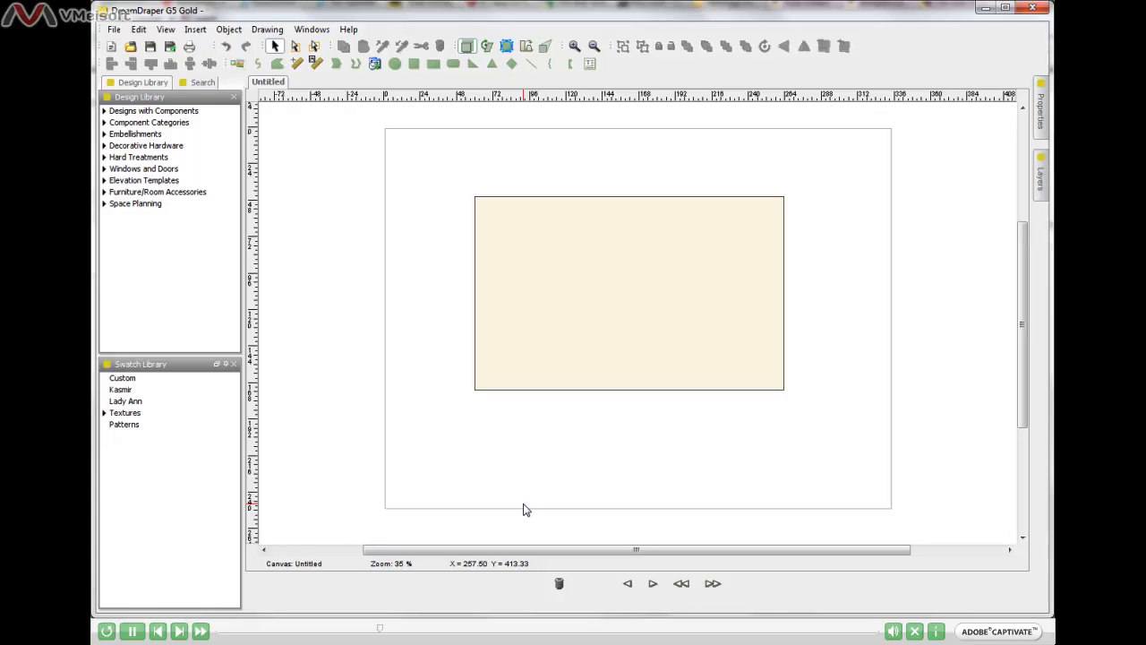
- Scale the rectangle to a width of 180 in and a height of 120 in
click(647, 342)
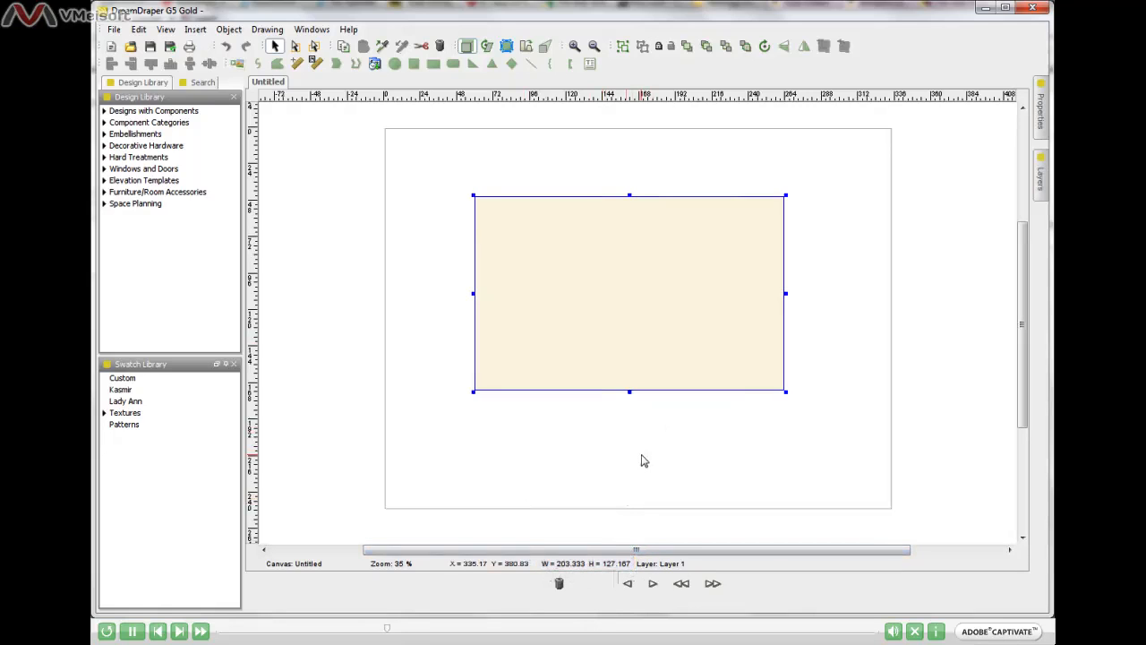
click(228, 28)
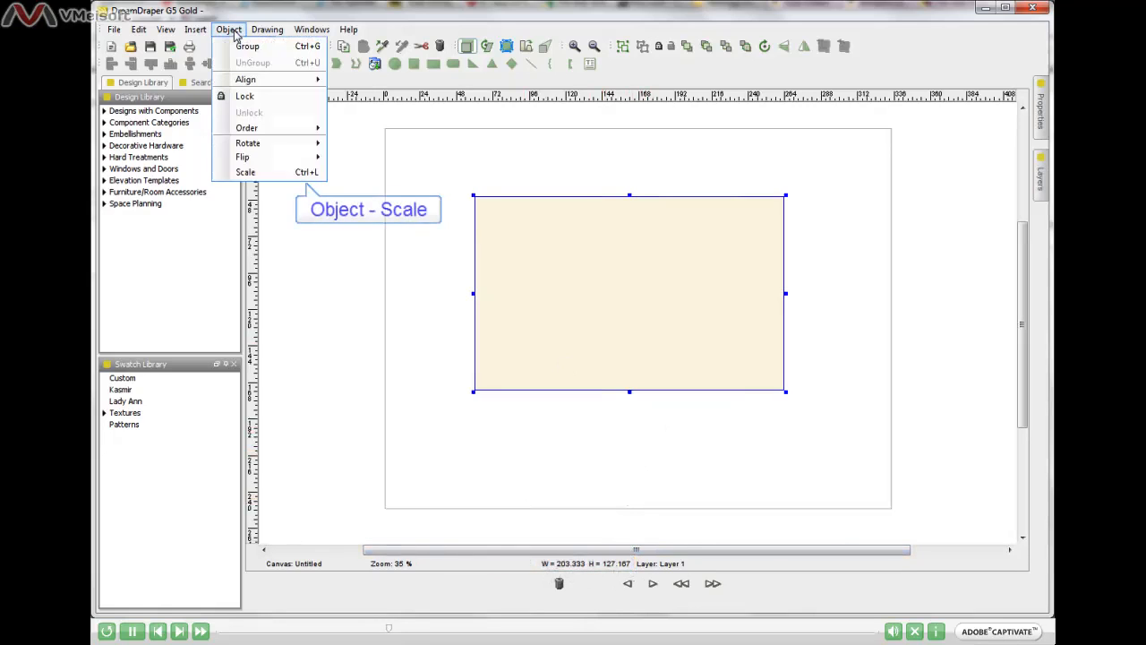
click(283, 177)
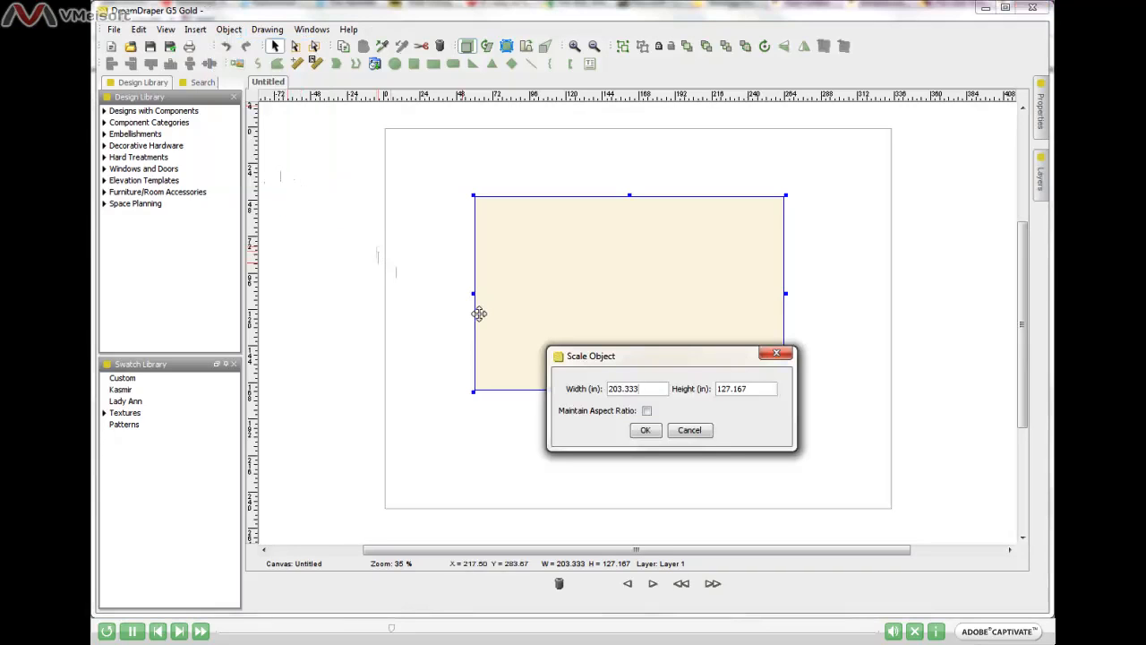
drag(653, 389, 607, 394)
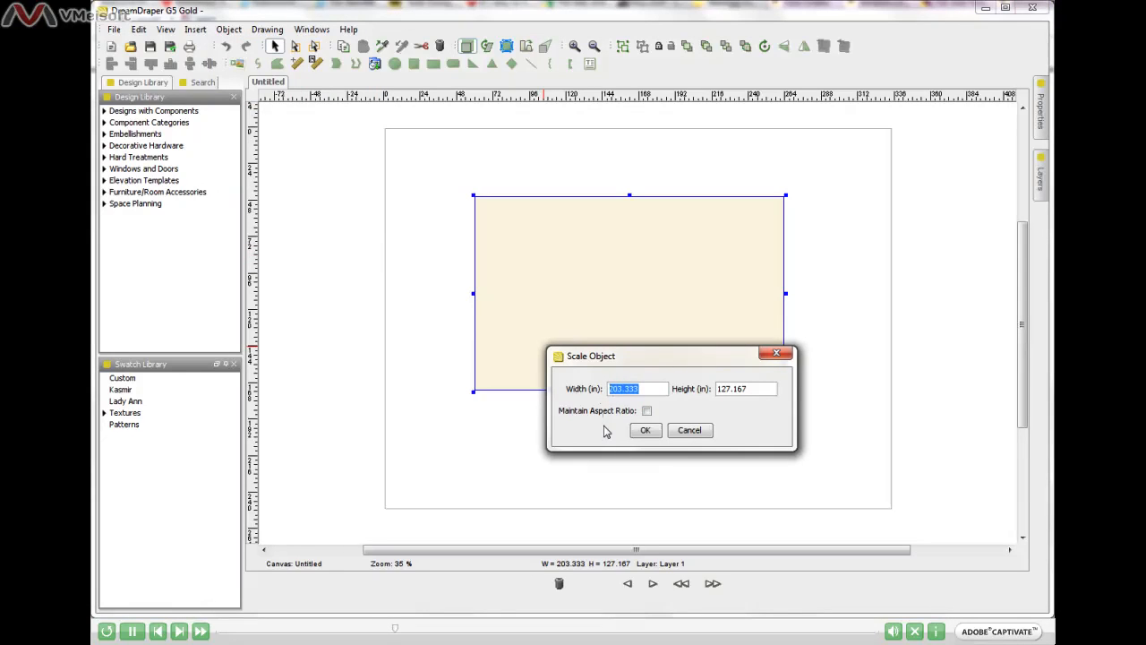
text(180)
drag(749, 389, 700, 391)
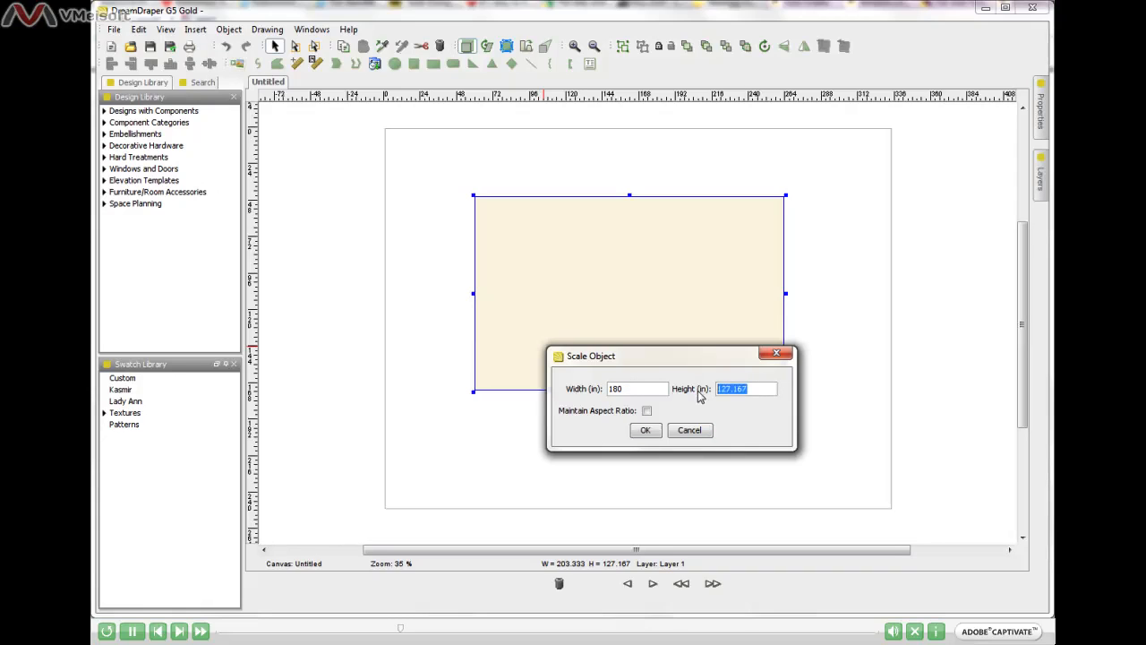
text(120)
click(647, 431)
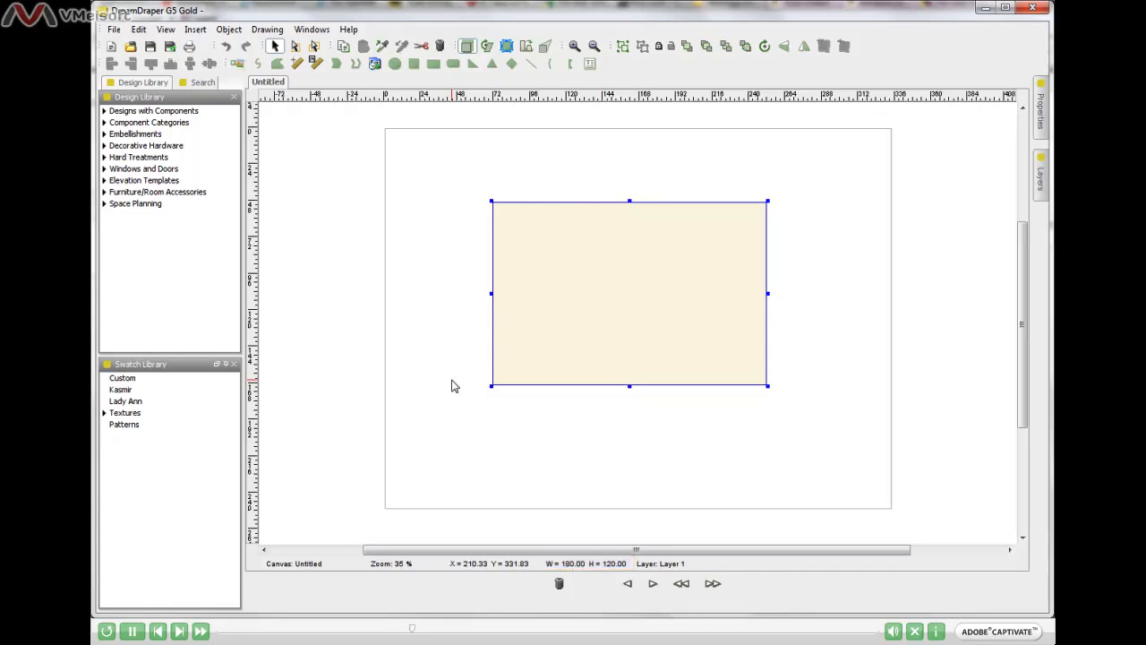
right_click(582, 282)
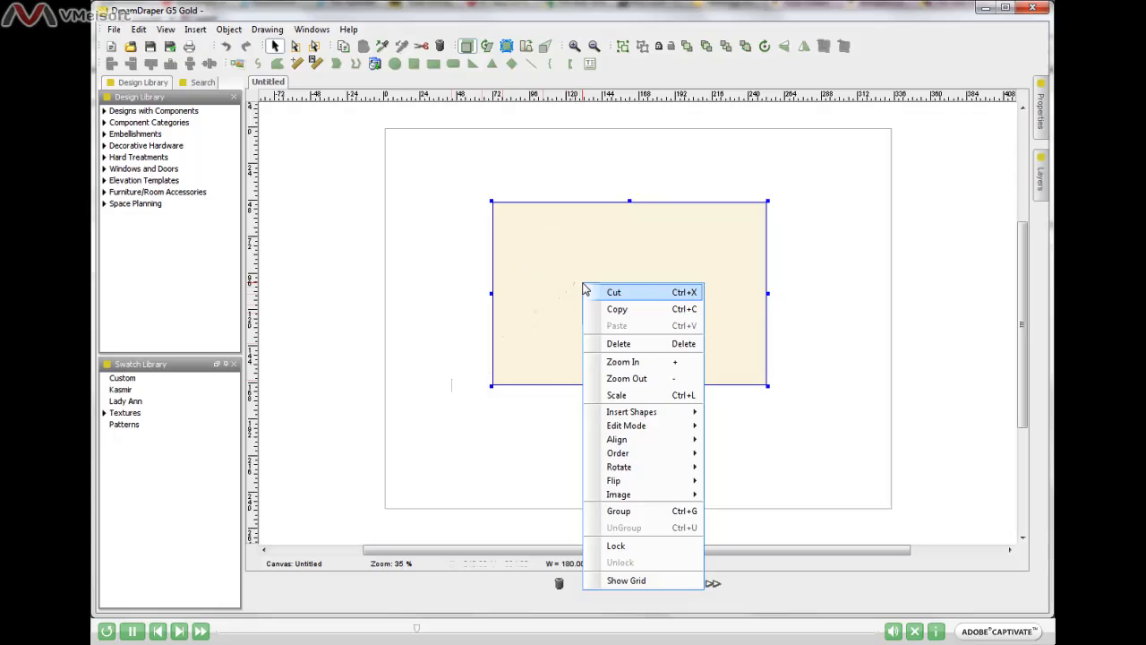
click(649, 397)
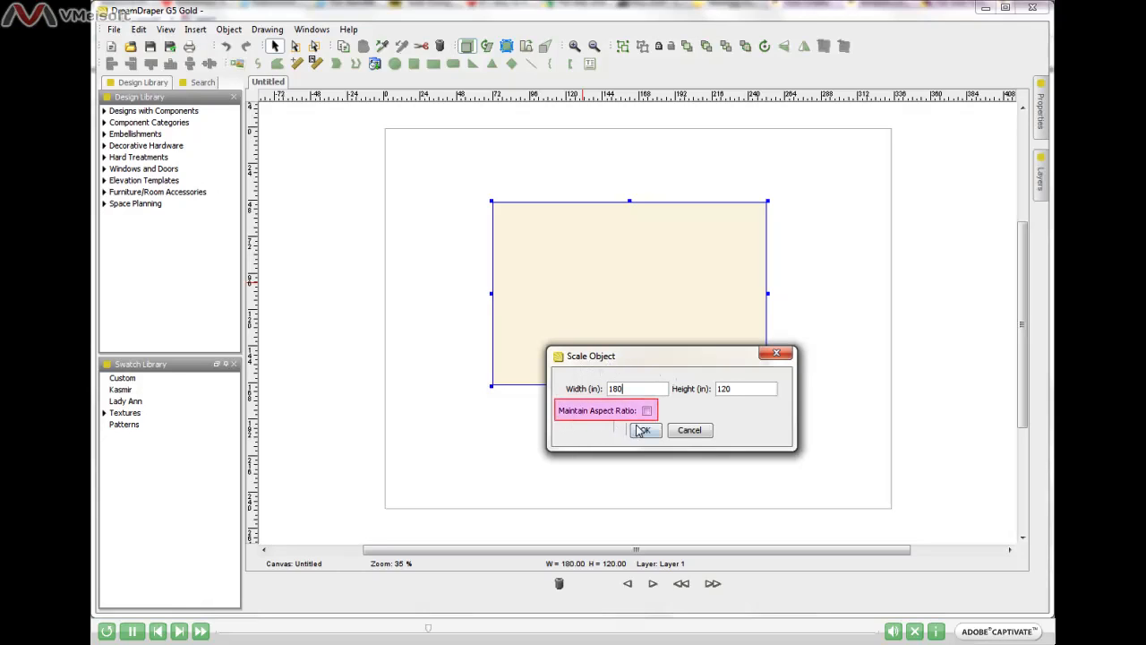
click(686, 431)
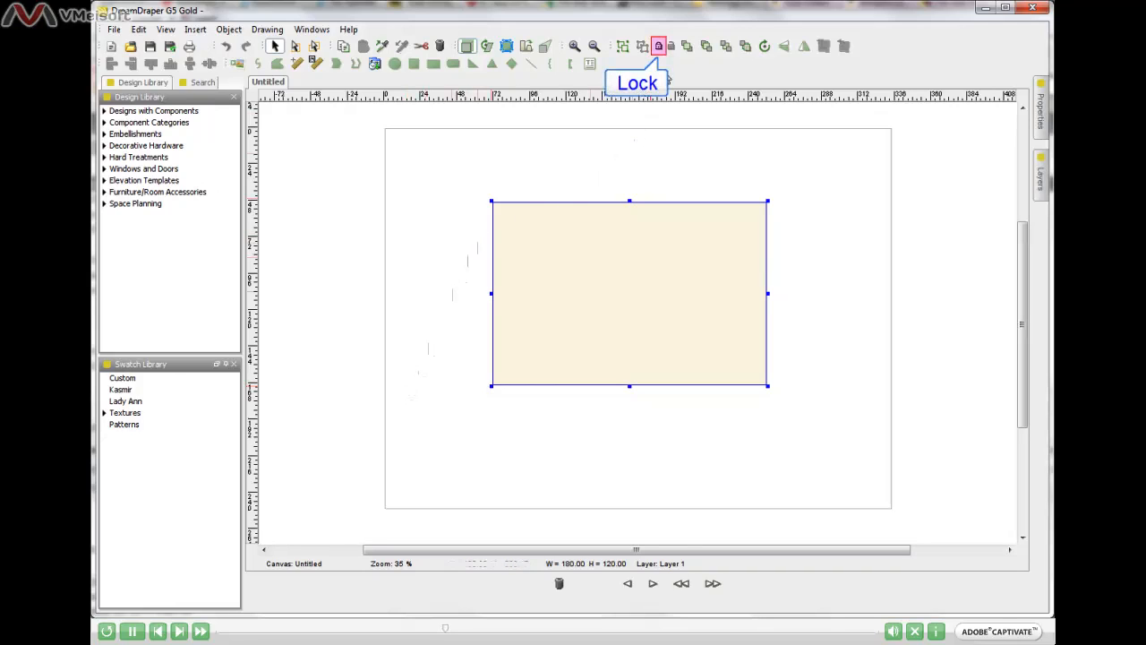
- Lock the rectangle in place and deselect it
click(659, 46)
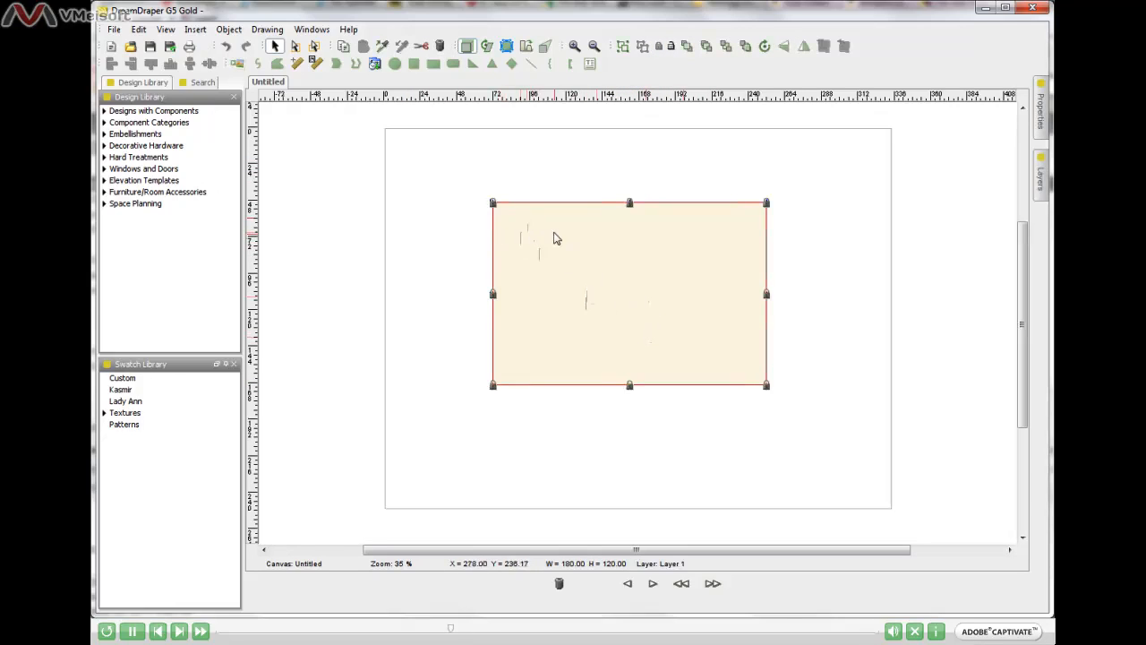
click(578, 173)
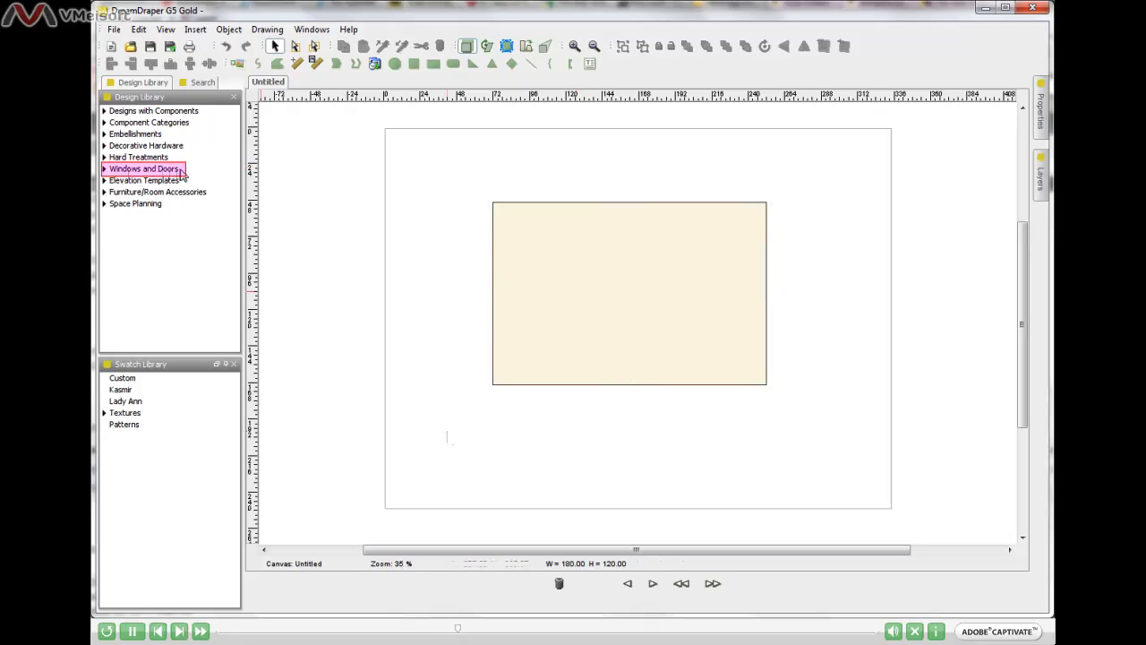
- Place the Double Hung windows WDDH004A1 and WDDH004A5 from the Windows and Doors library one above the other, beside the rectangle
click(105, 170)
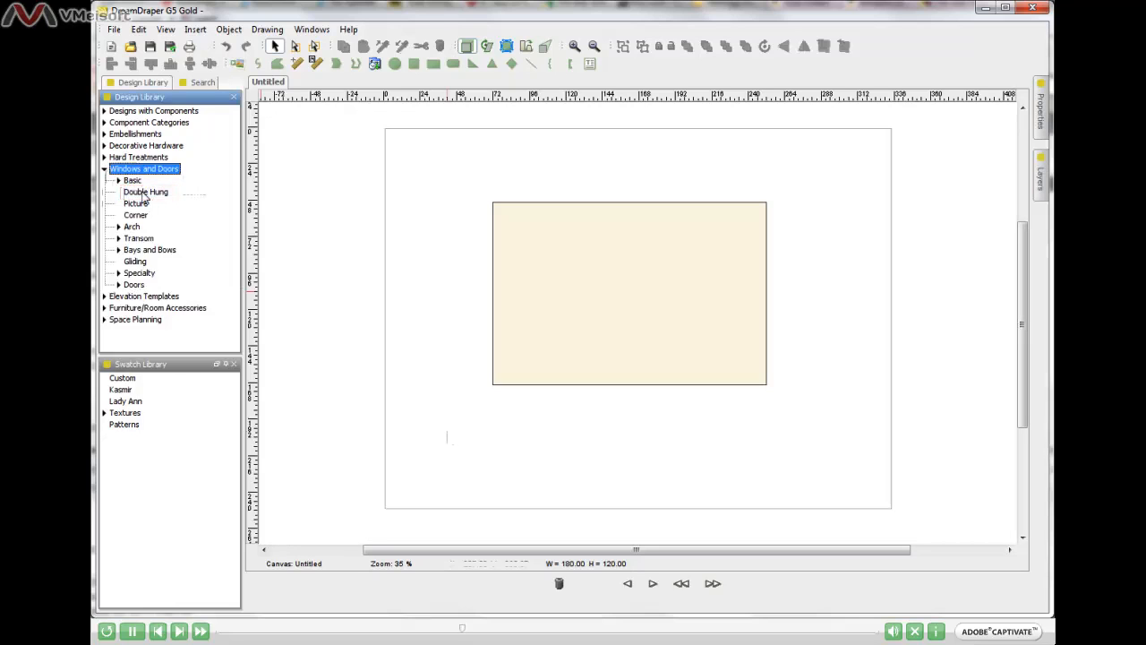
click(143, 192)
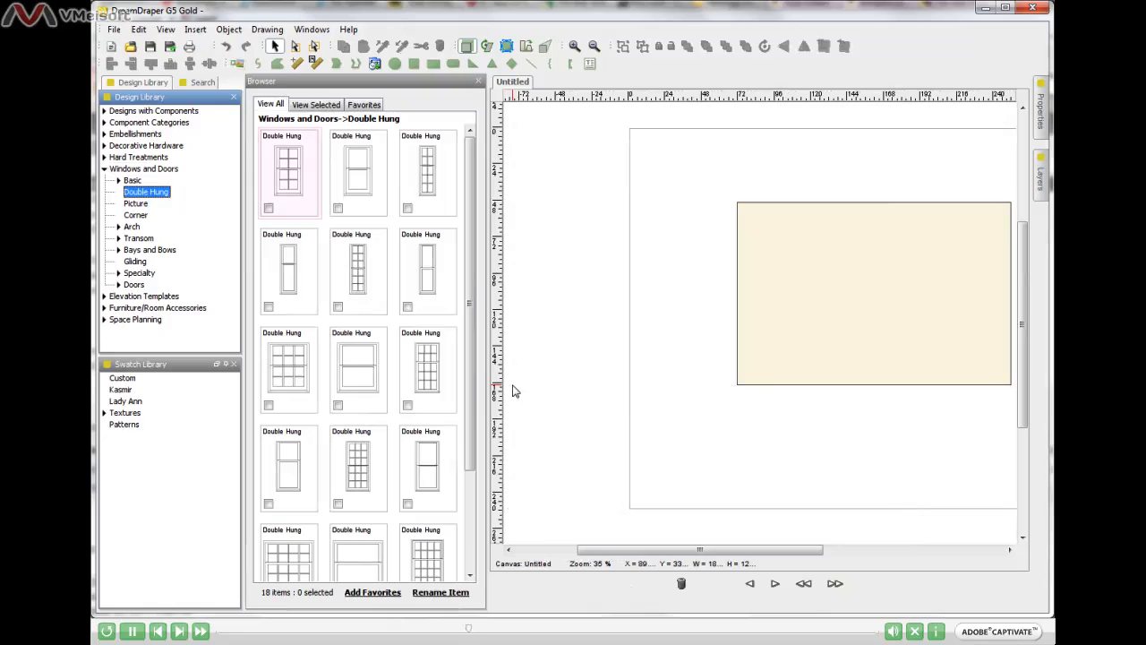
click(302, 183)
drag(294, 161, 662, 261)
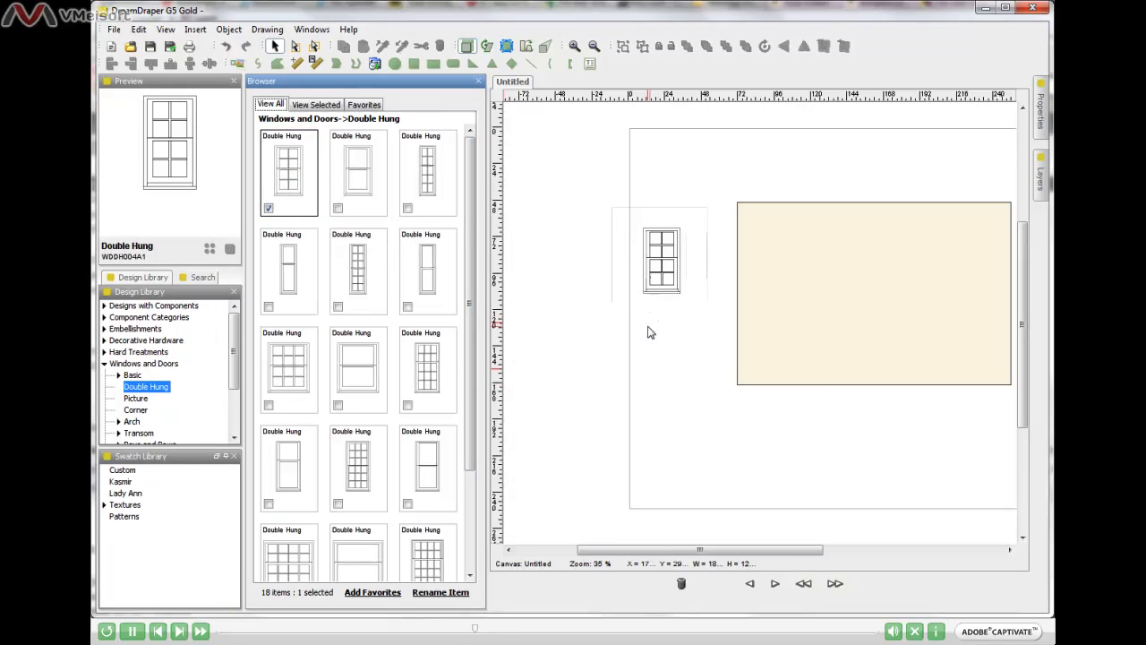
click(300, 370)
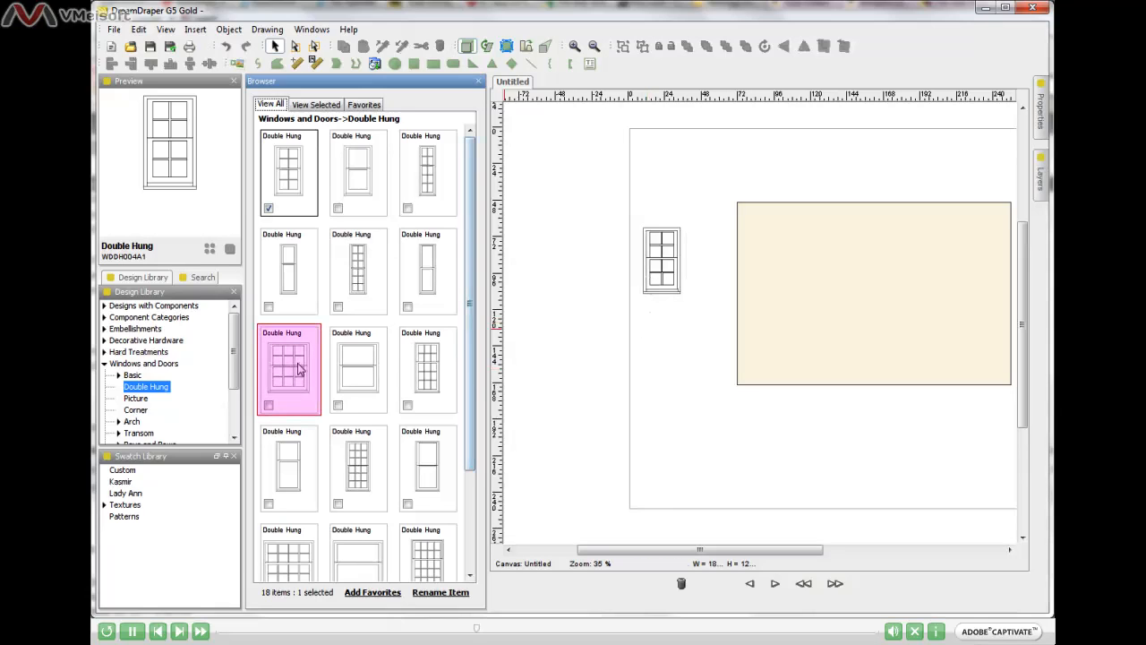
drag(294, 361, 672, 375)
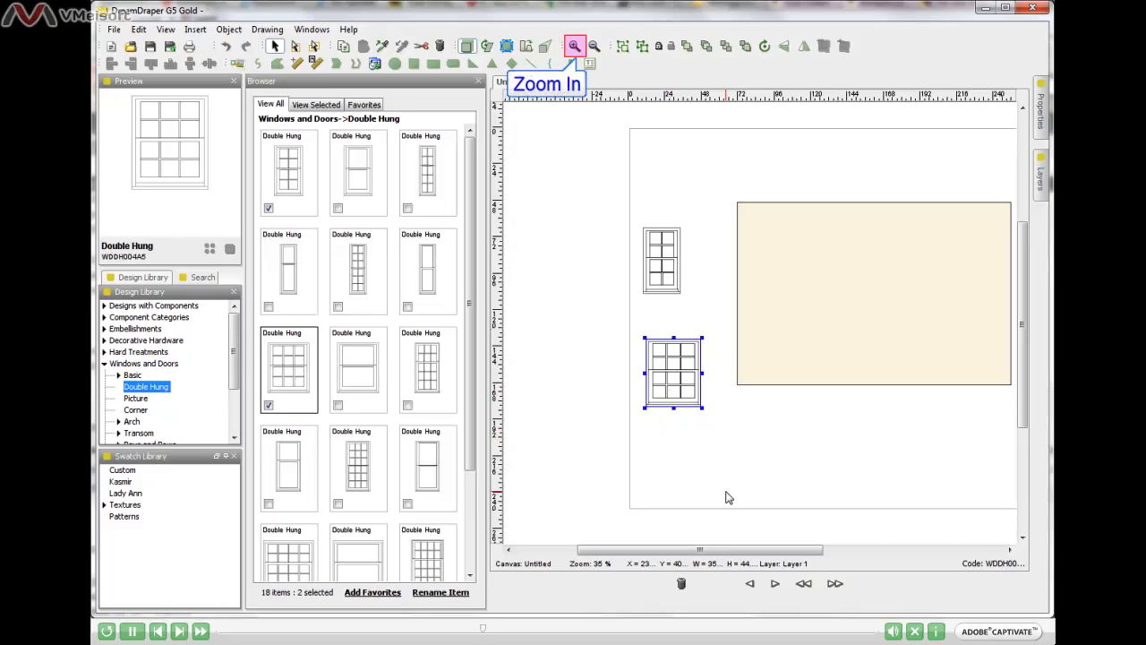
- Close the browser of Double Hung models and leave both placed windows deselected
click(576, 49)
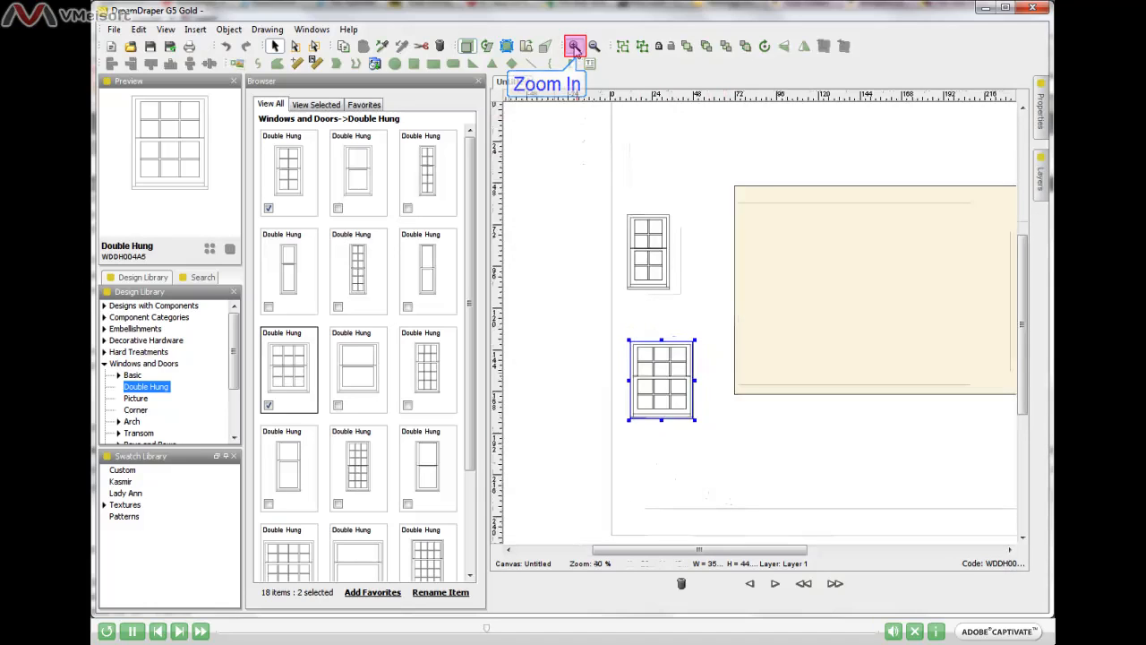
click(576, 49)
click(575, 49)
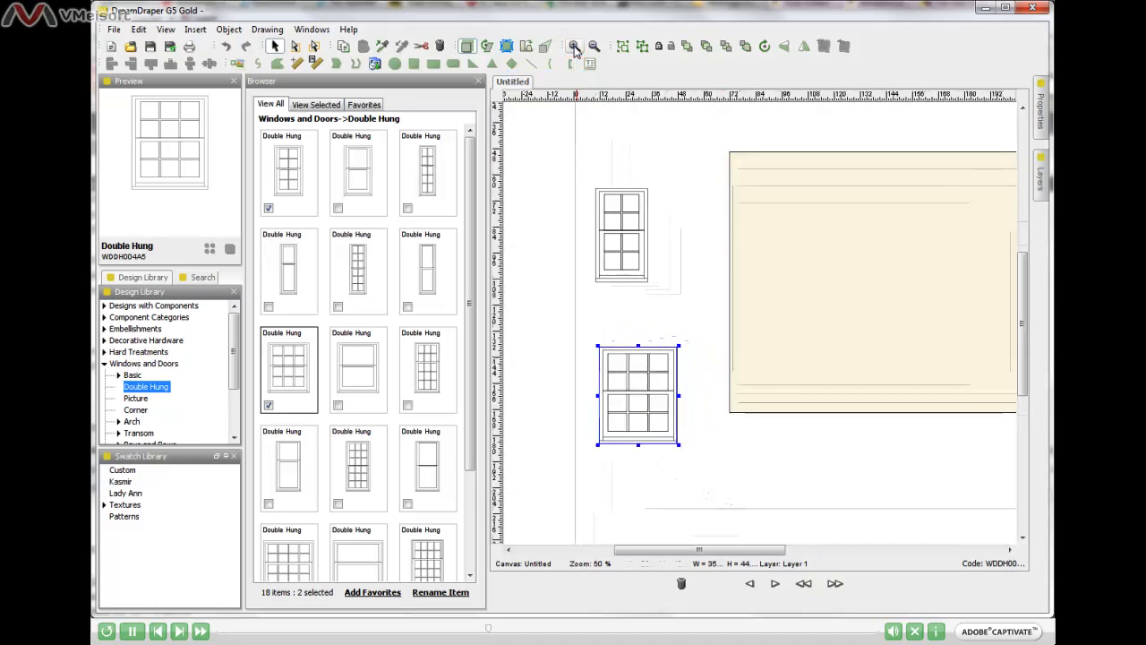
click(576, 49)
click(575, 49)
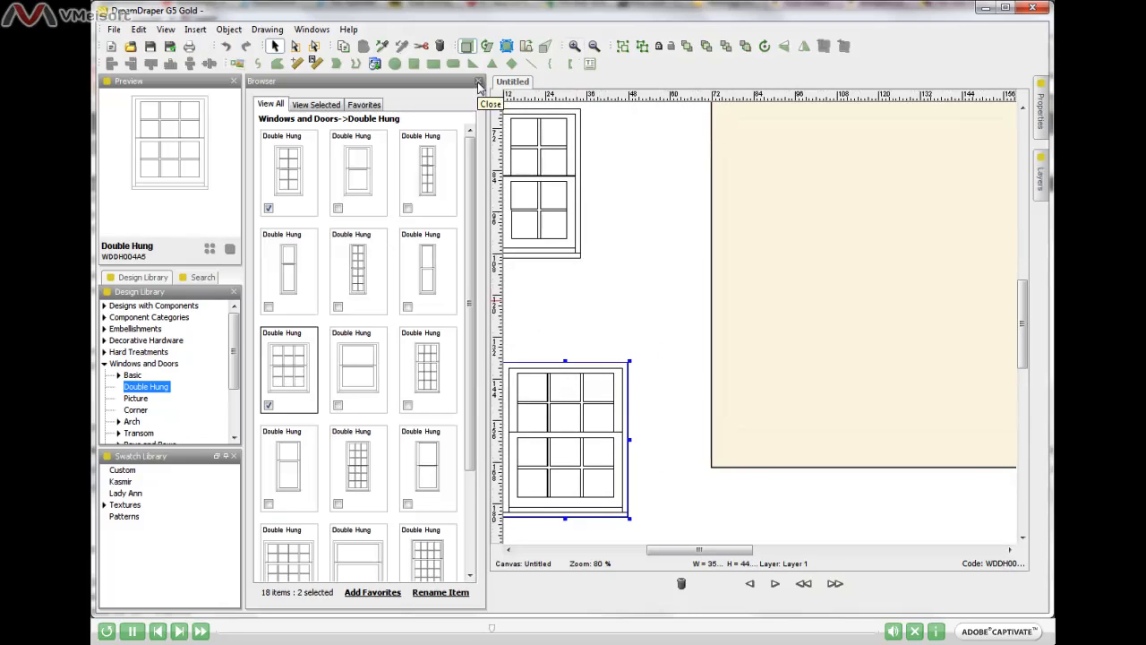
click(478, 82)
drag(641, 549, 603, 553)
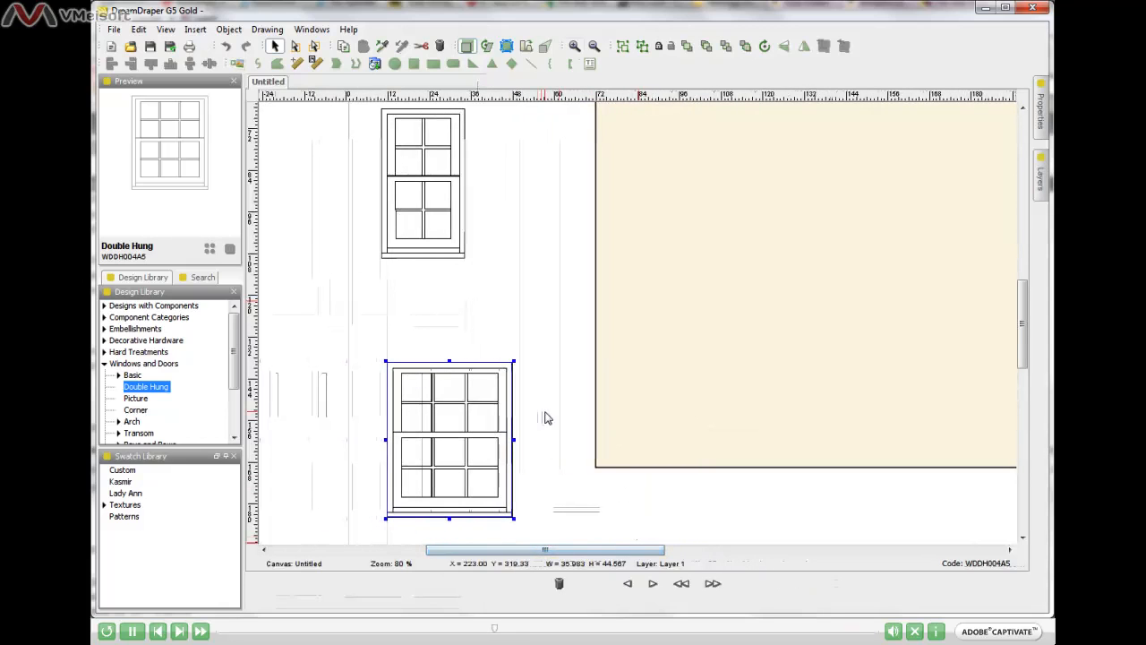
click(554, 422)
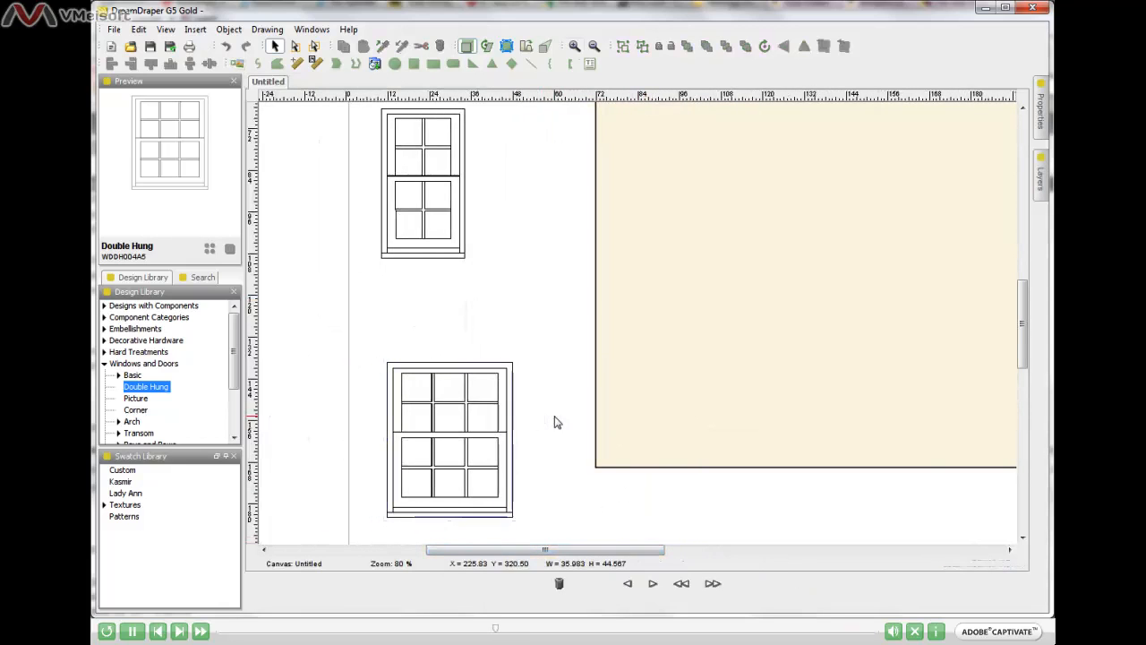
- Scale the upper, narrower double hung window to a height of 68 in
click(439, 231)
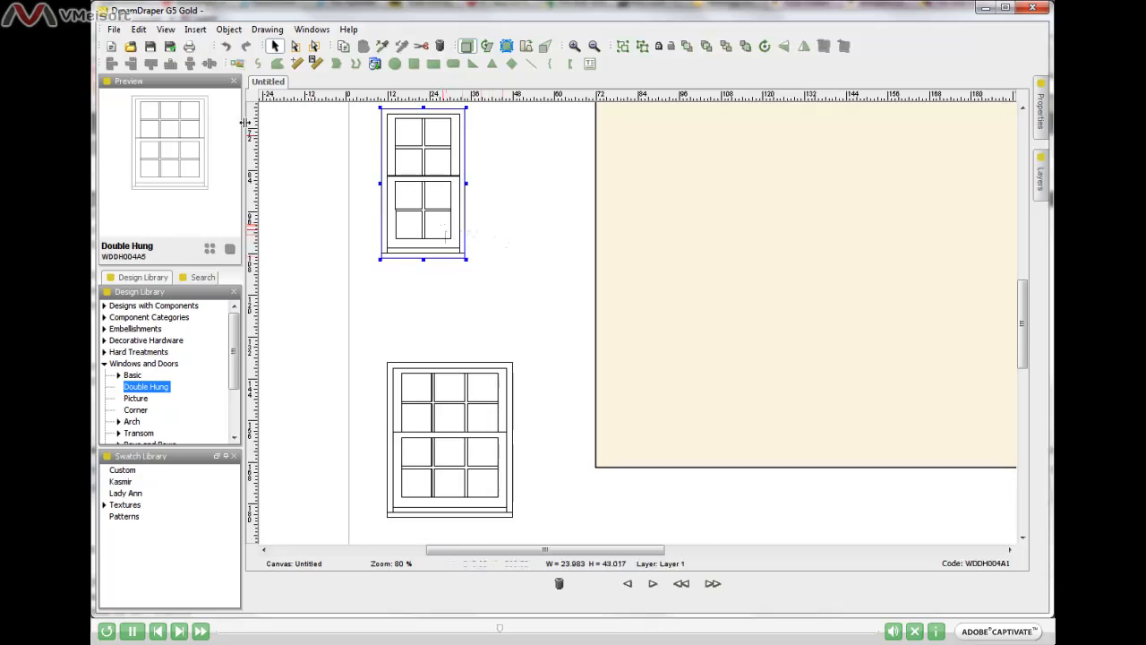
click(228, 29)
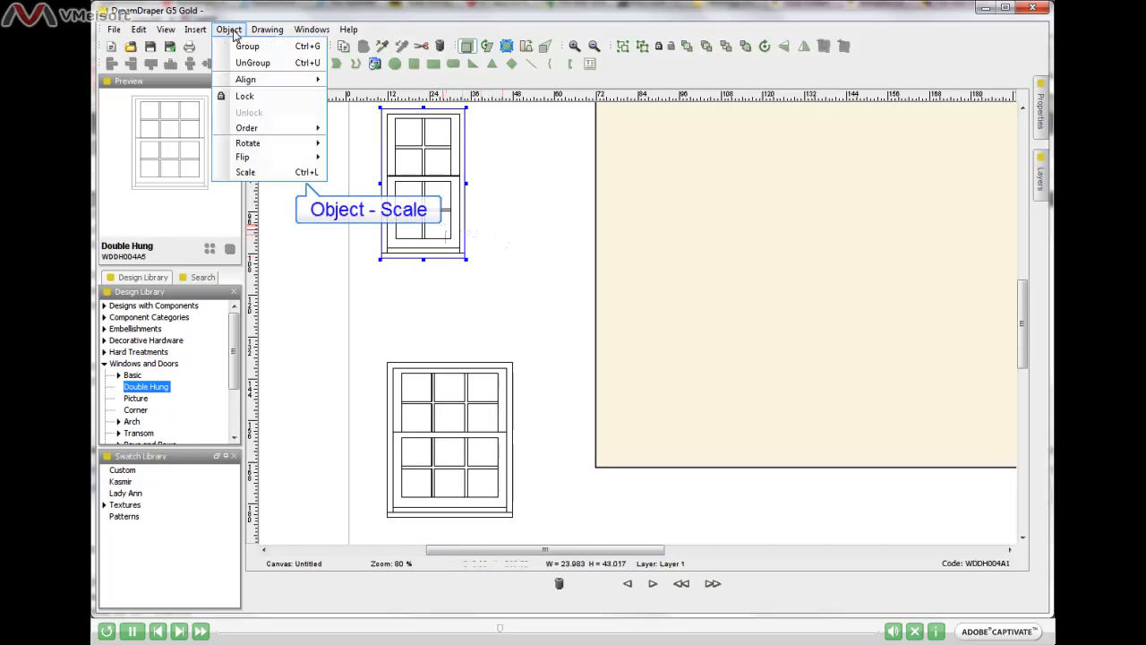
click(259, 171)
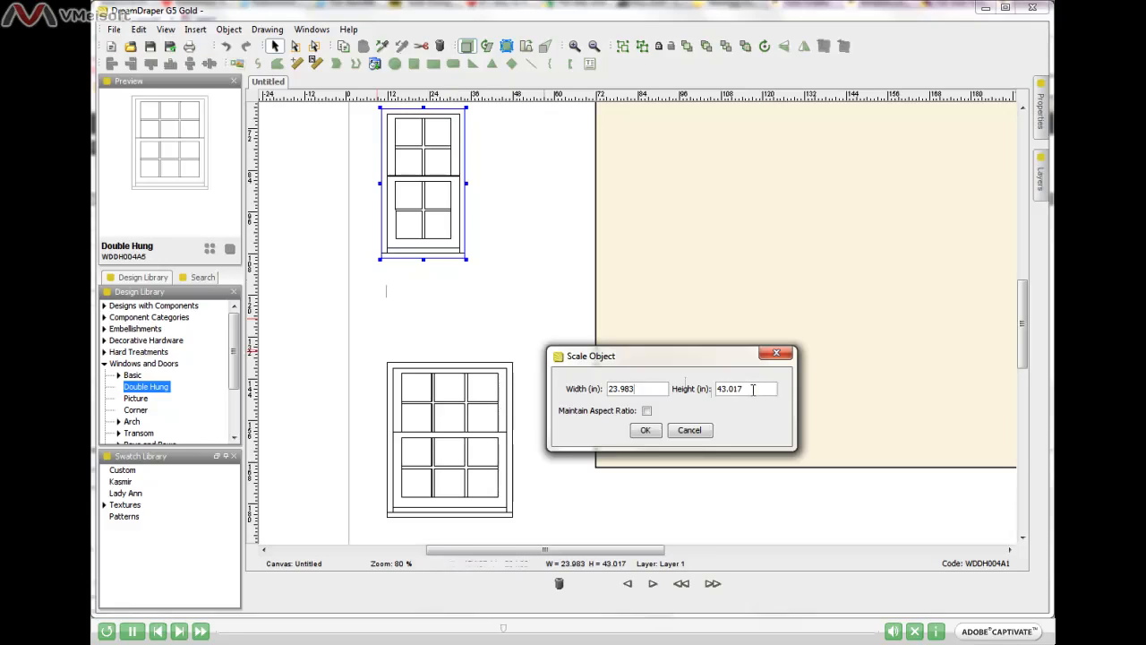
drag(753, 388, 713, 389)
text(68)
click(646, 431)
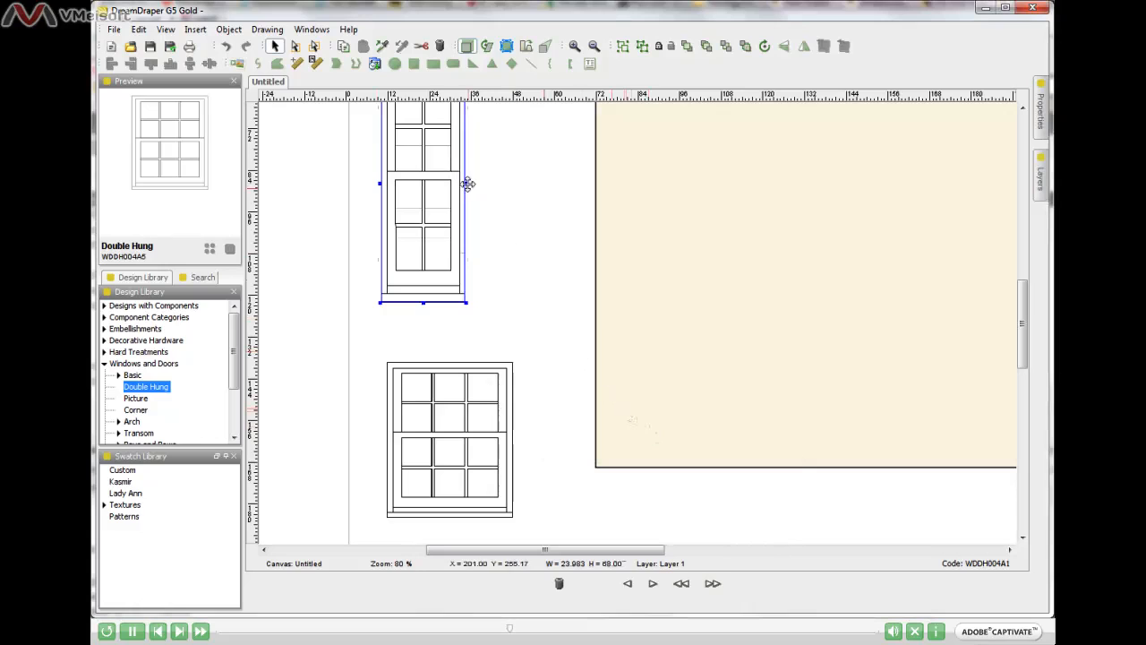
- Move the narrow double hung window aside, duplicate it, and place the copy level with it beside the wall rectangle's edge
drag(436, 162, 382, 211)
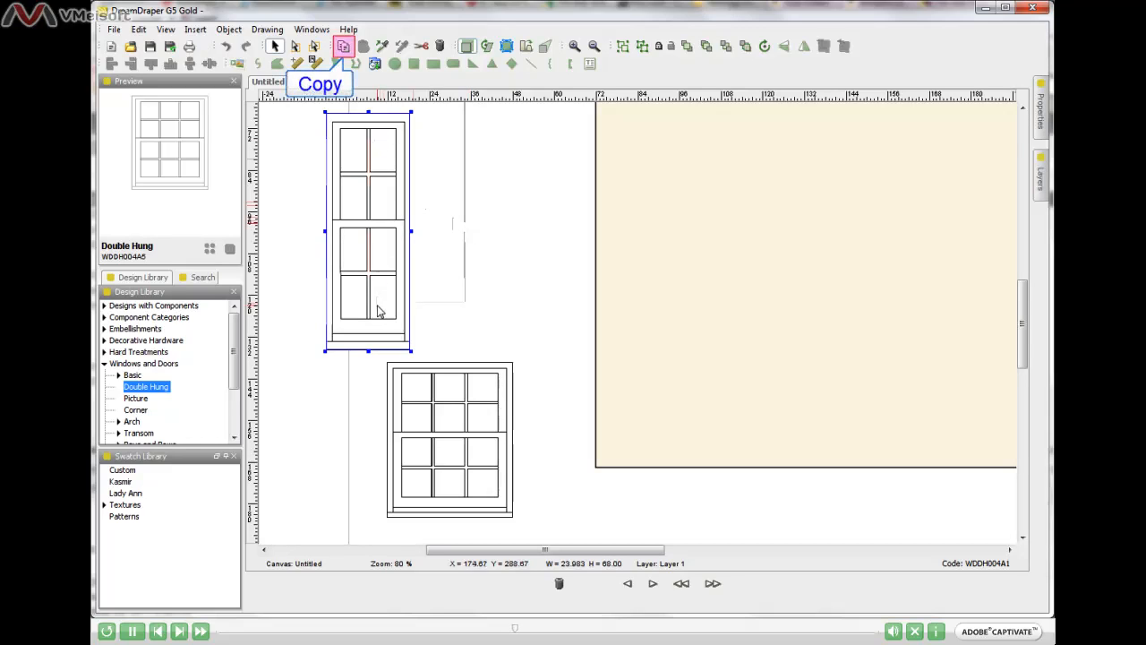
click(346, 48)
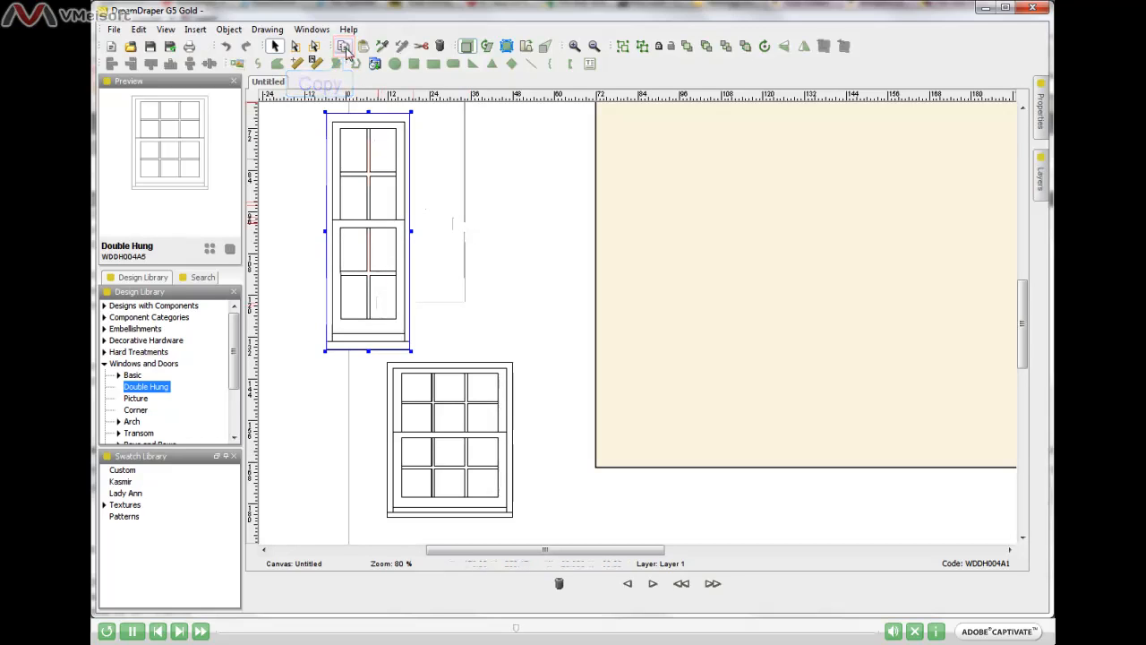
click(364, 48)
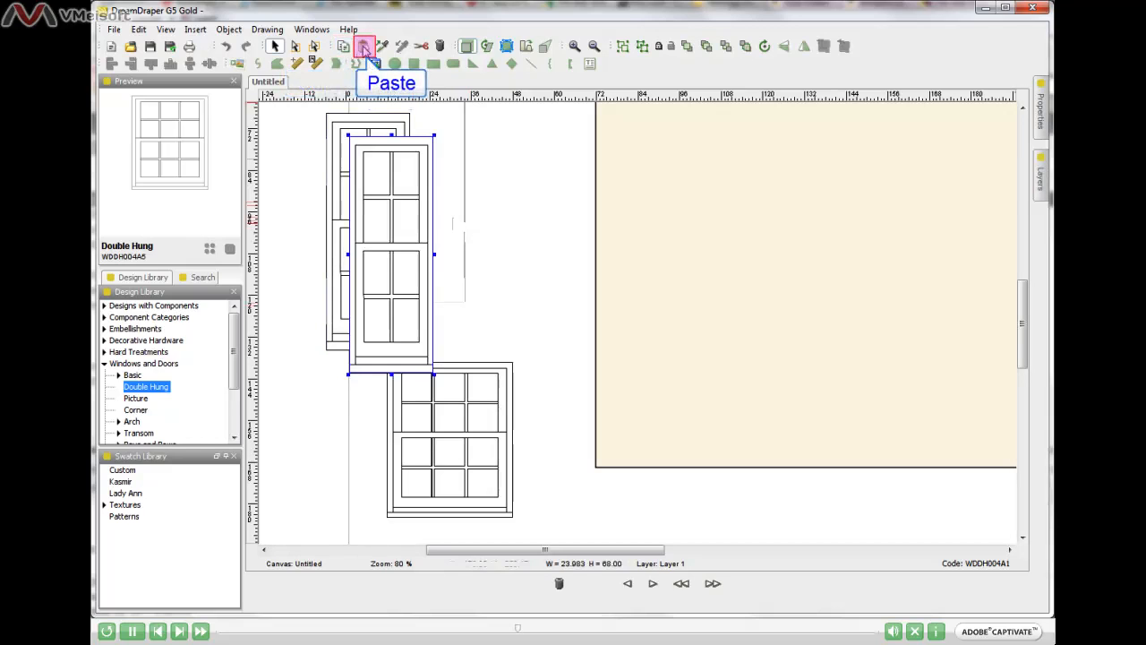
drag(394, 187, 601, 168)
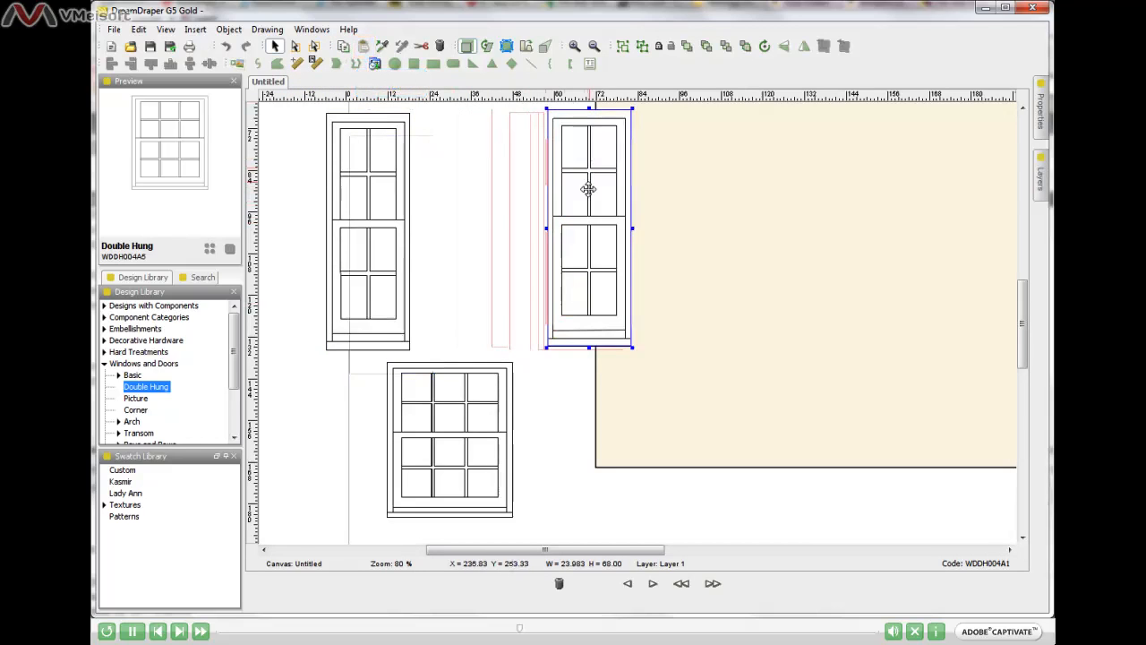
- Scale the wider double hung window to a height of 68 in
click(491, 410)
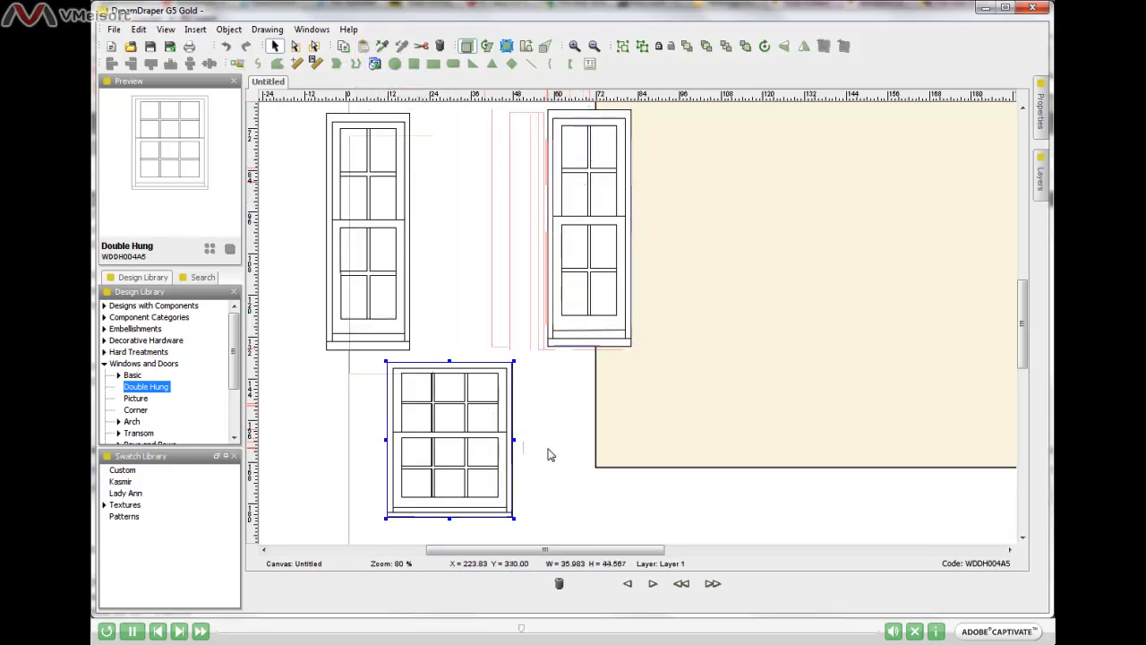
click(229, 30)
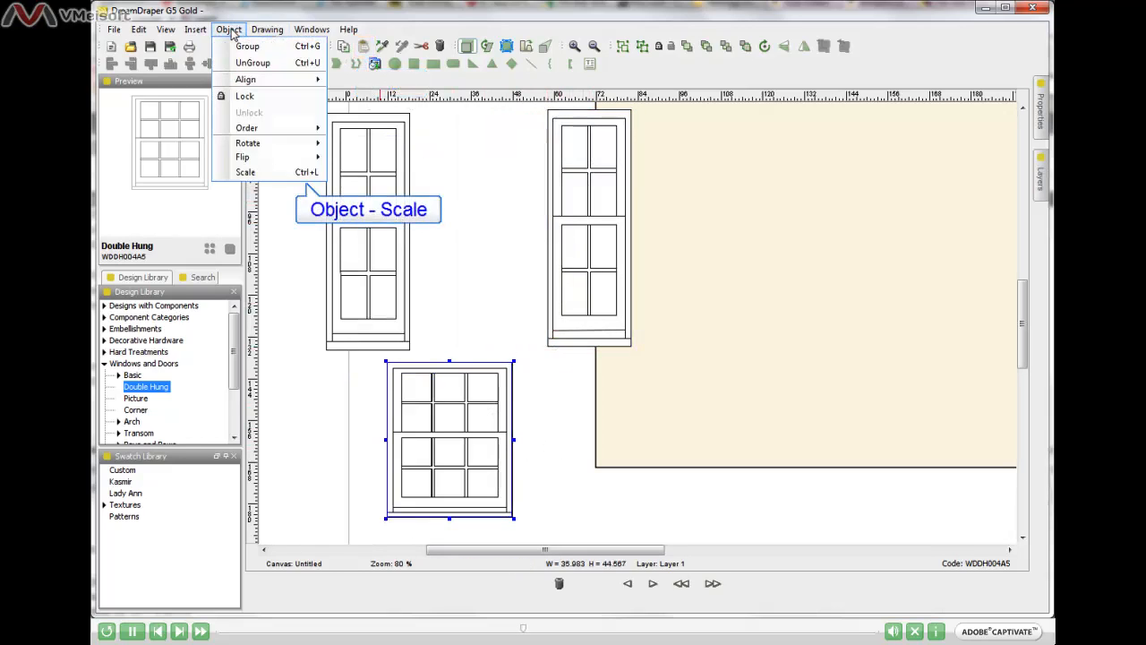
click(255, 172)
drag(757, 389, 709, 388)
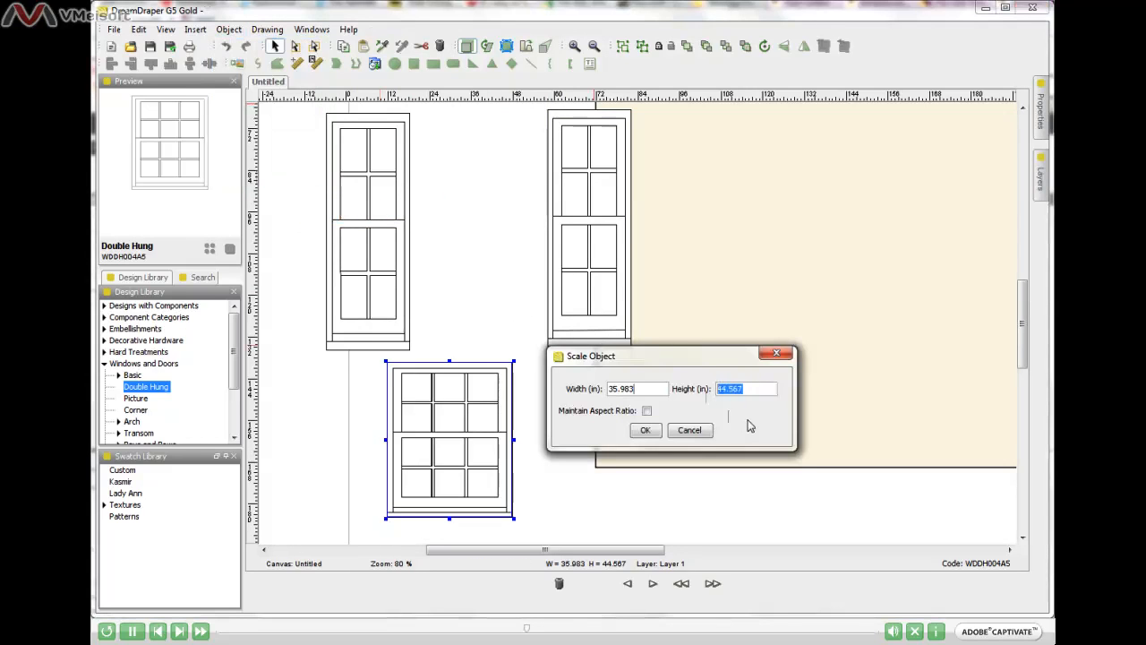
text(68)
click(644, 430)
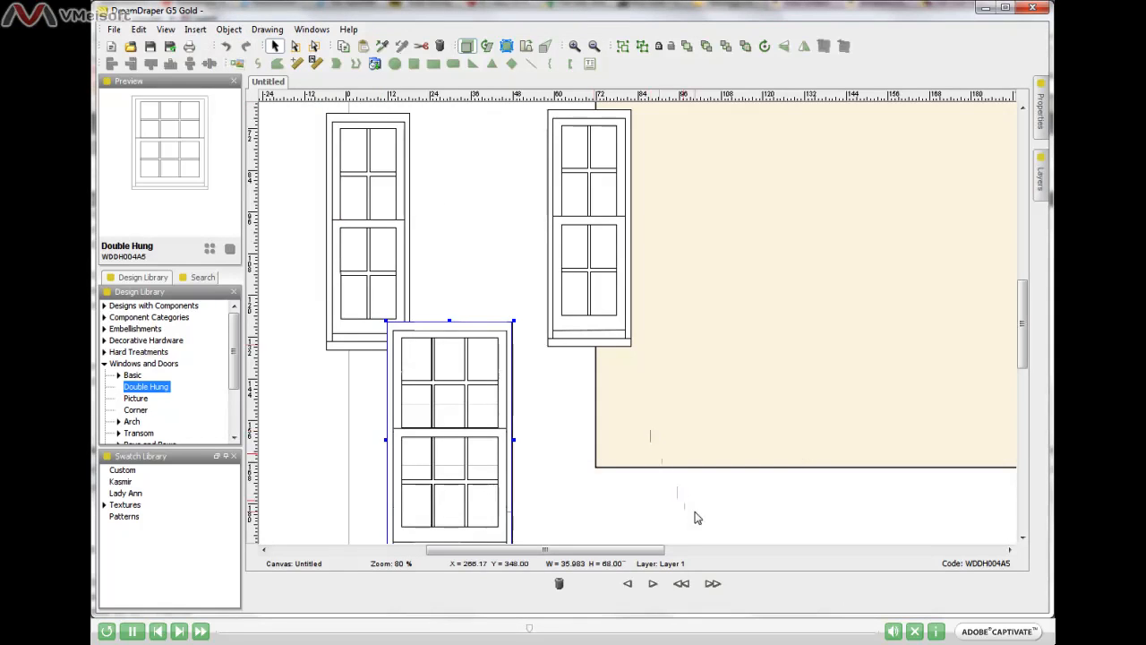
- Position the wide window between the two narrow ones so all three butt edge to edge, and deselect them
drag(459, 441, 486, 233)
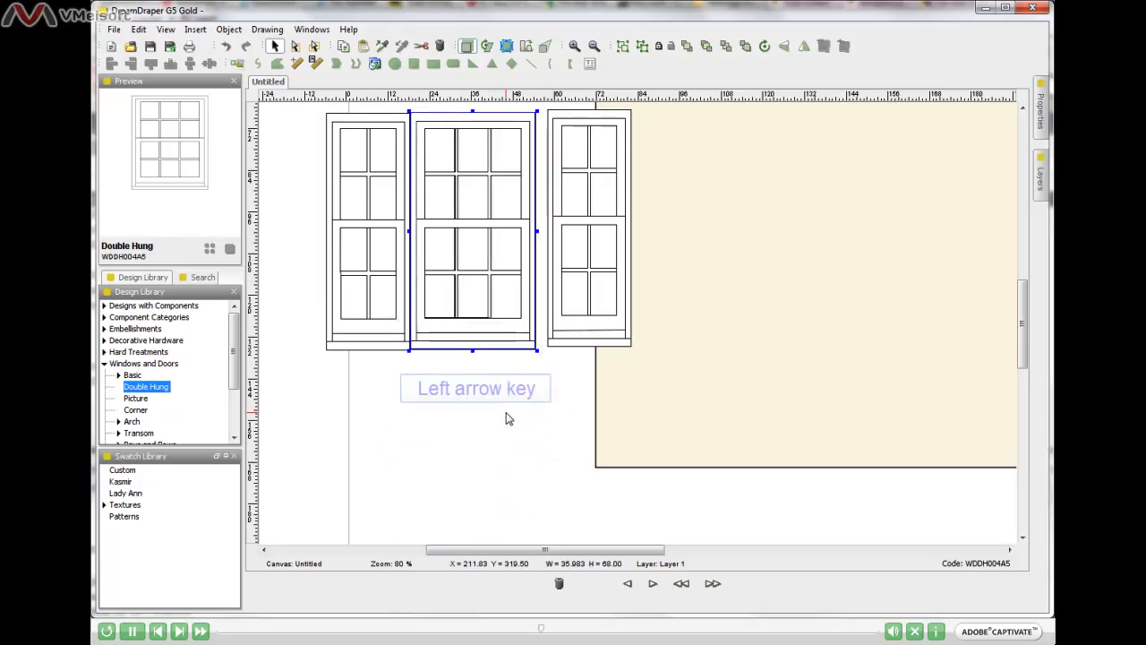
key(Left)
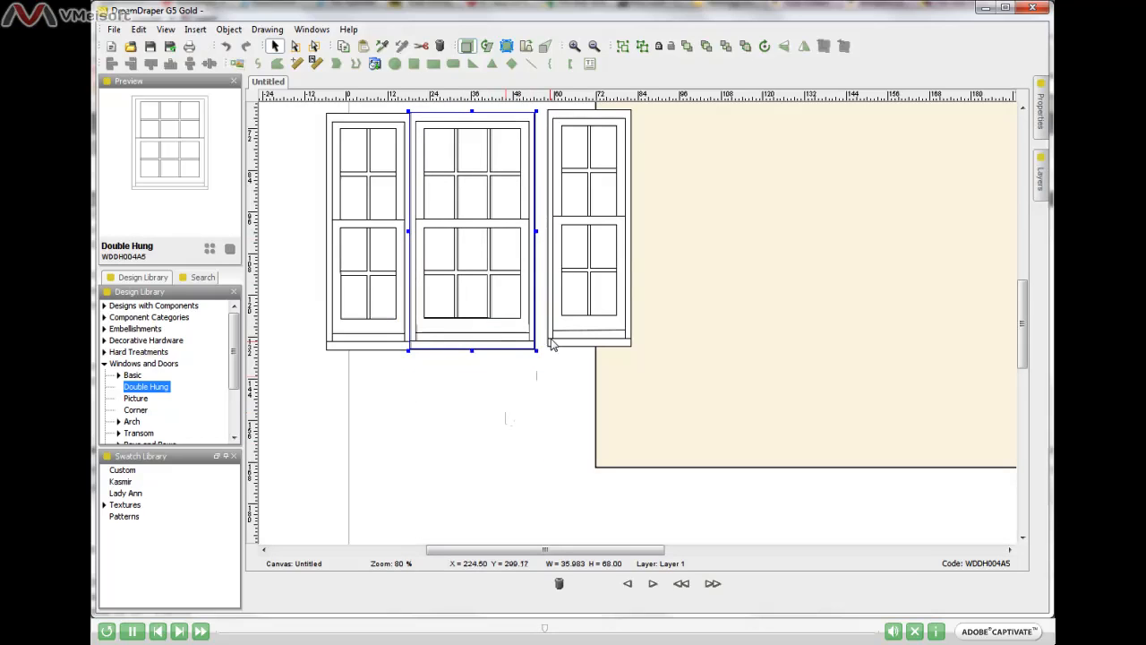
click(578, 311)
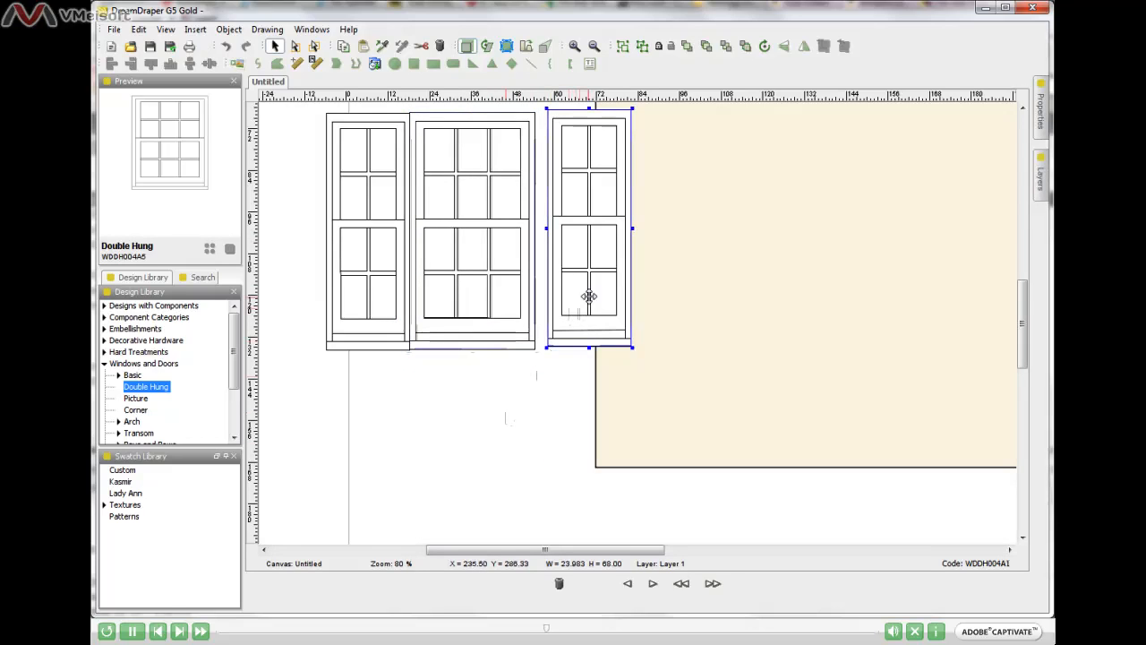
drag(599, 281, 588, 276)
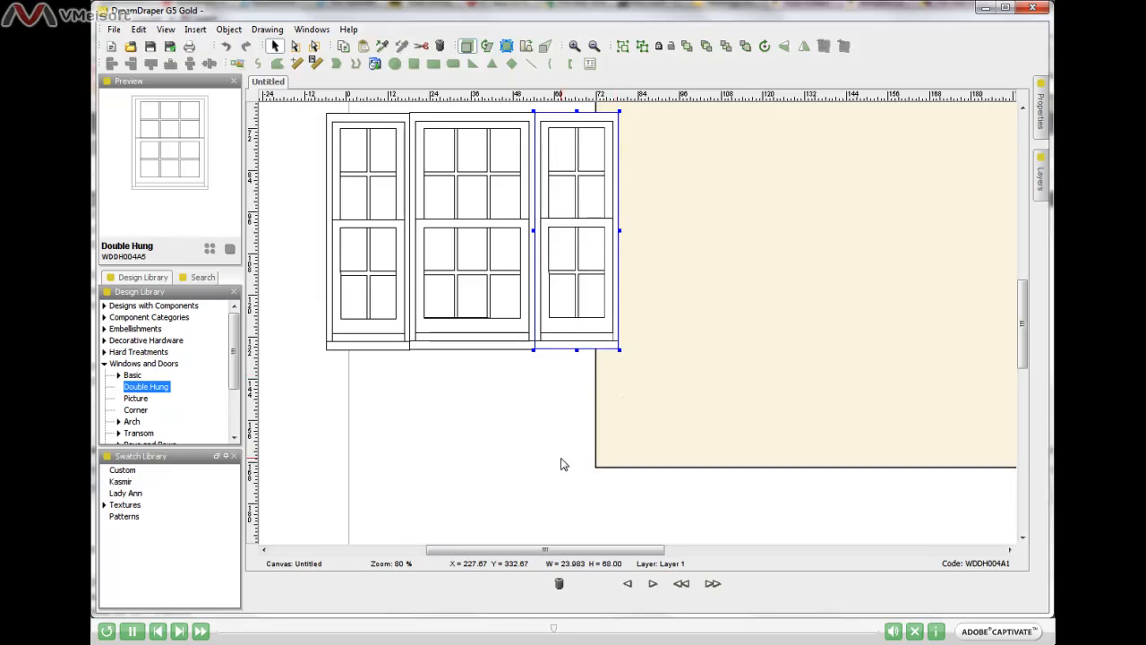
click(476, 445)
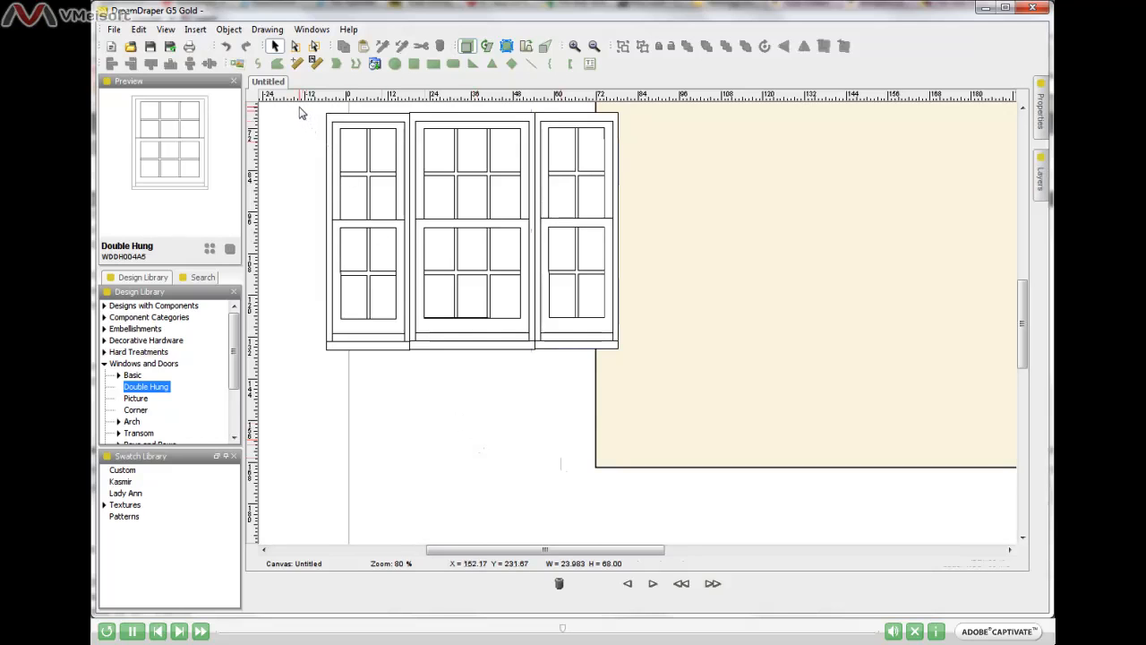
- Align the three adjoining windows along their tops and group them into one unit
drag(302, 112, 635, 382)
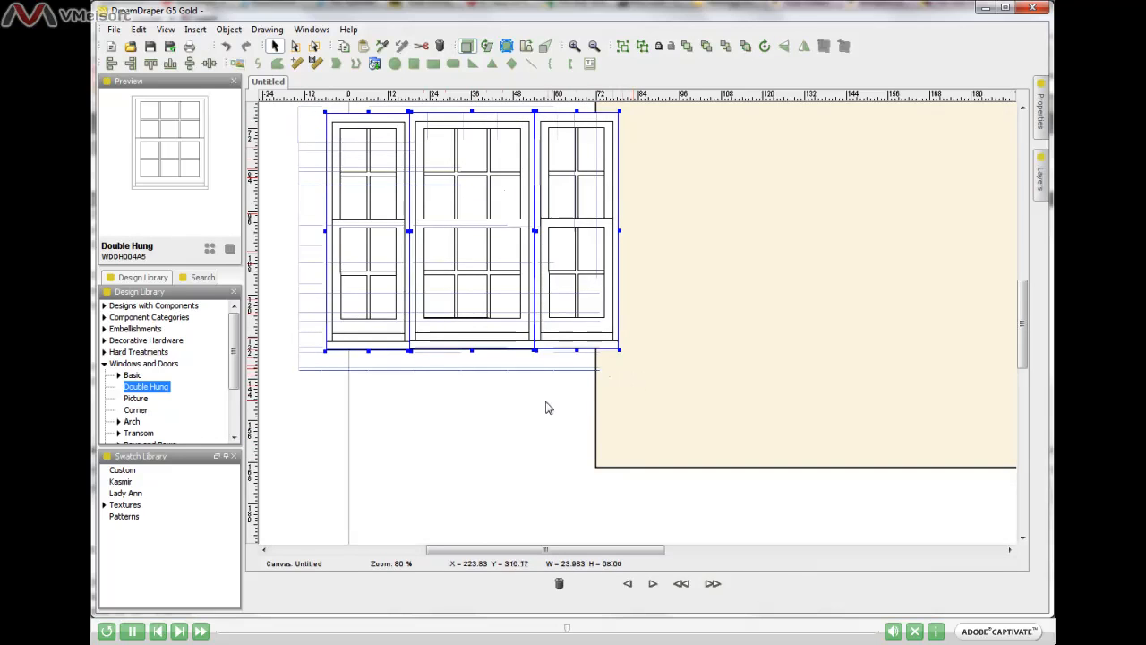
click(150, 65)
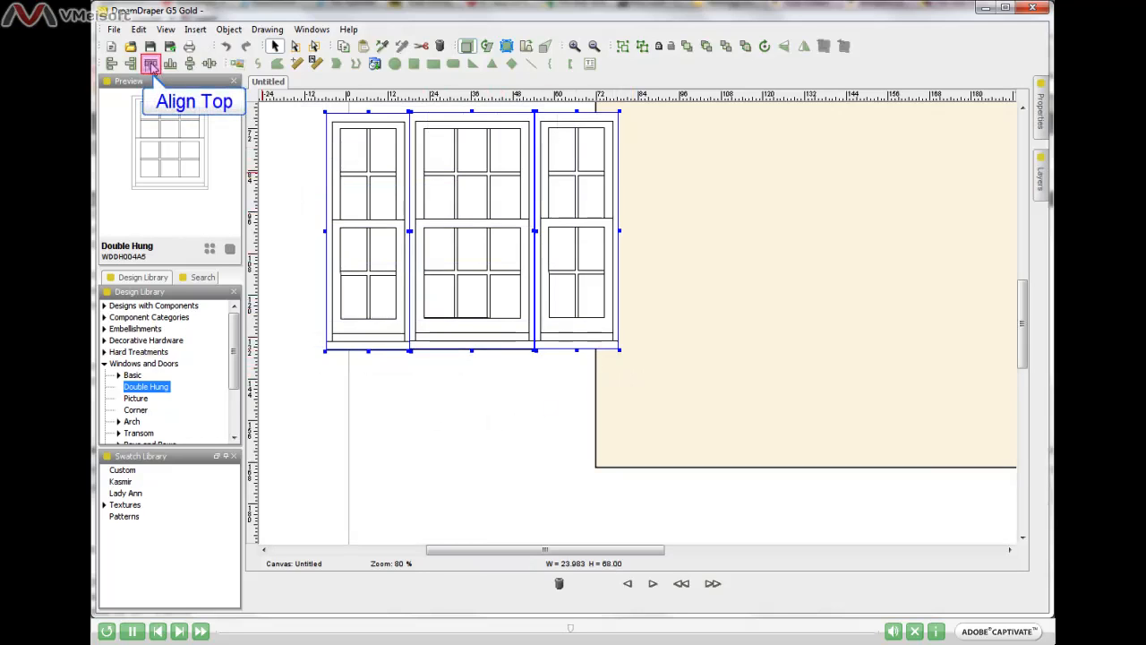
click(151, 65)
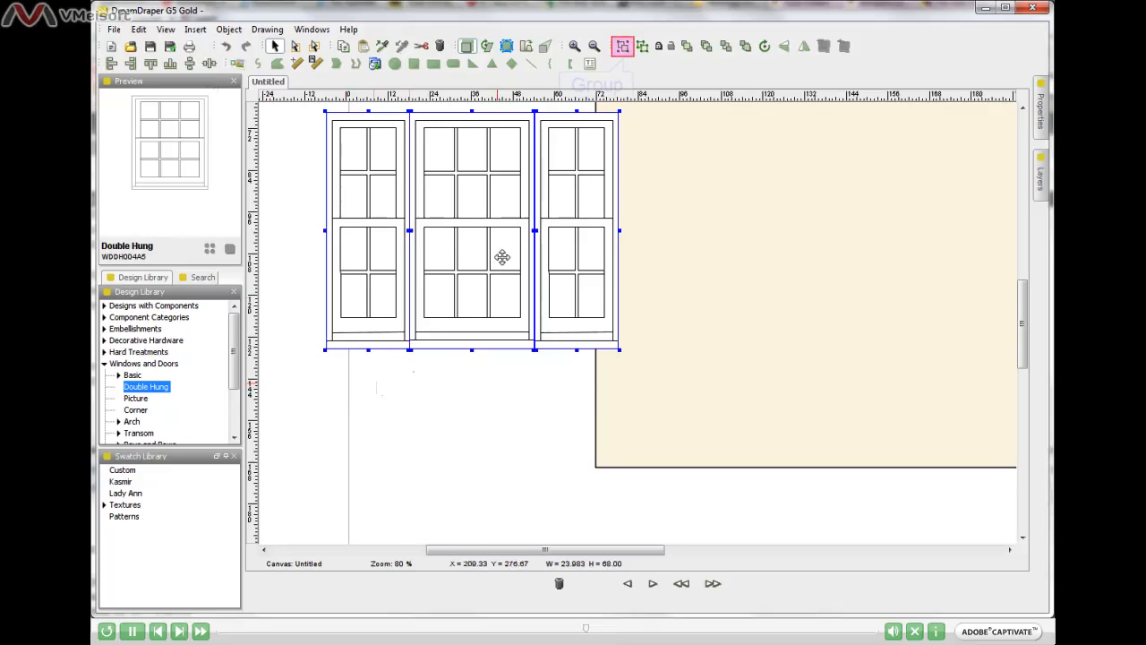
click(622, 48)
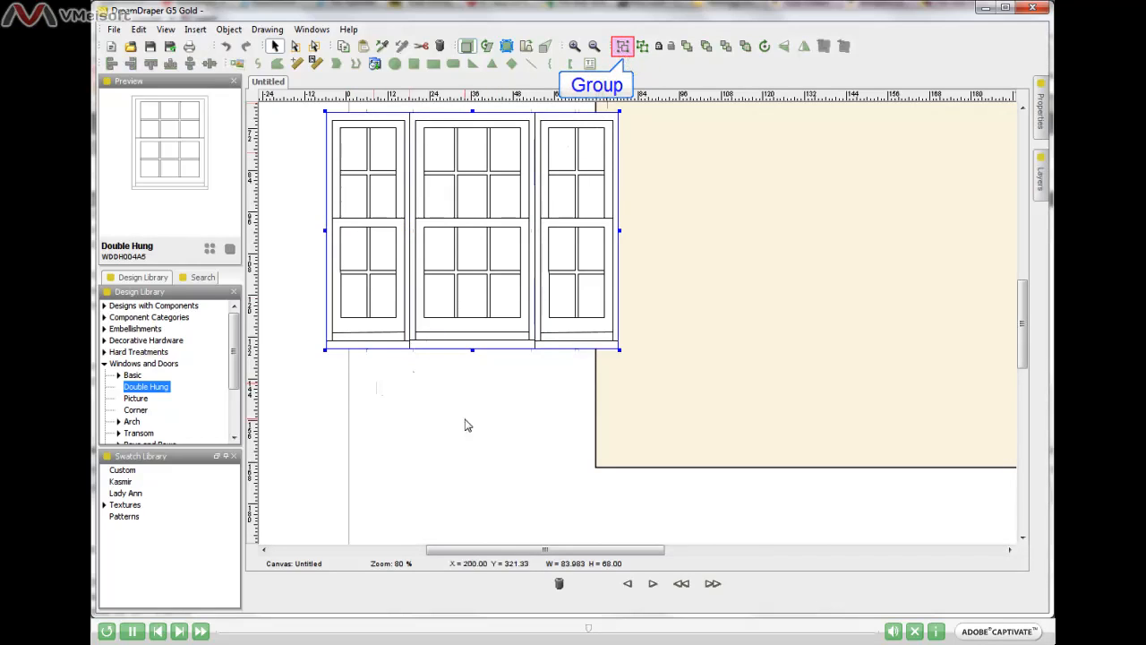
- Move the grouped window unit fully onto the wall rectangle, around its centre, with the whole wall in view
drag(471, 217, 556, 350)
drag(584, 249, 523, 279)
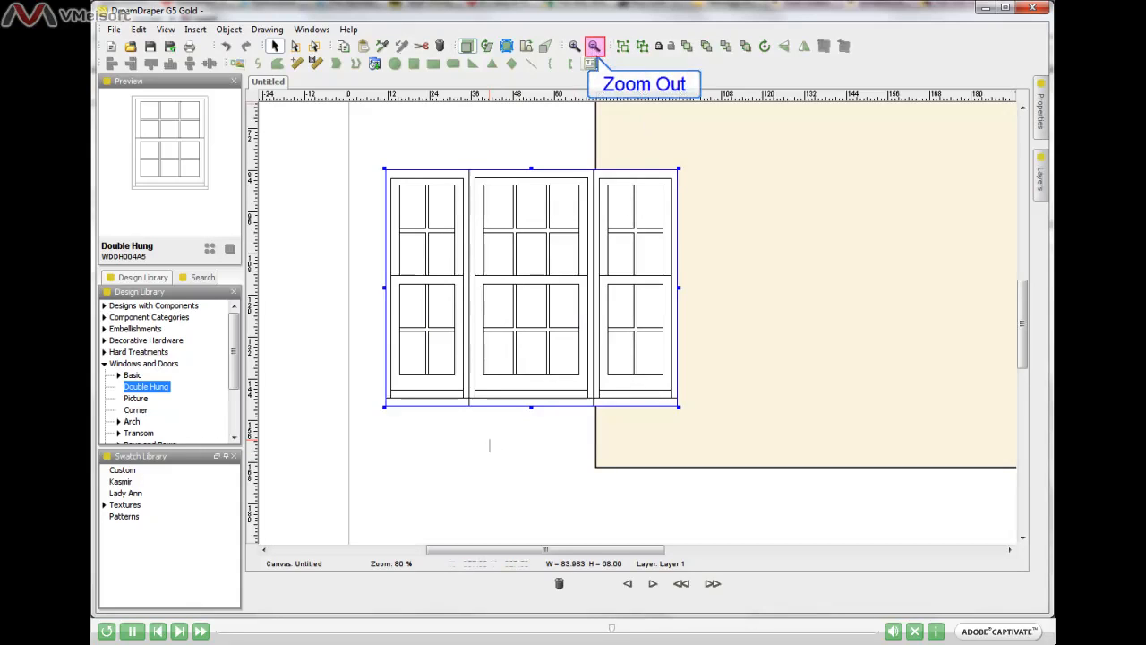
click(595, 48)
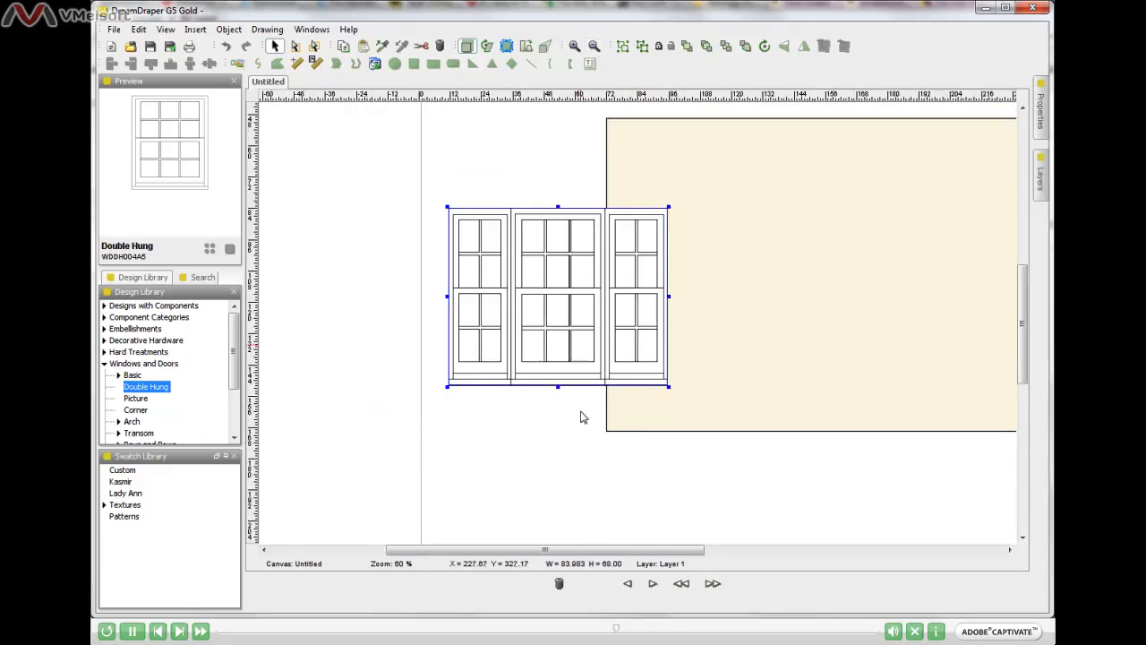
drag(587, 549, 642, 563)
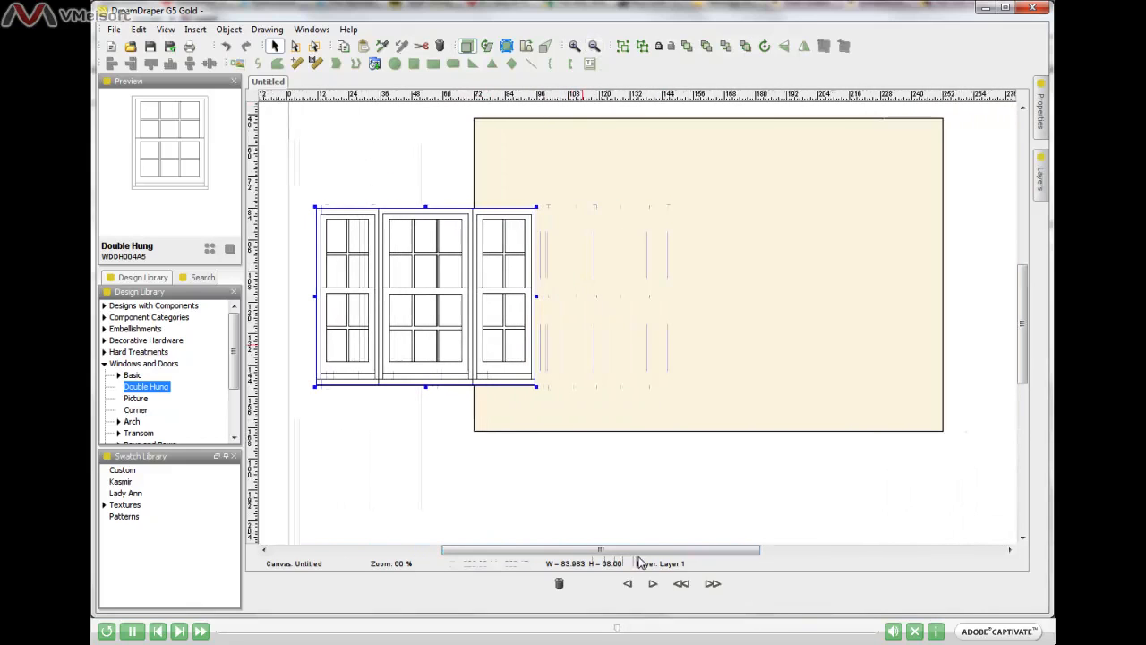
click(429, 439)
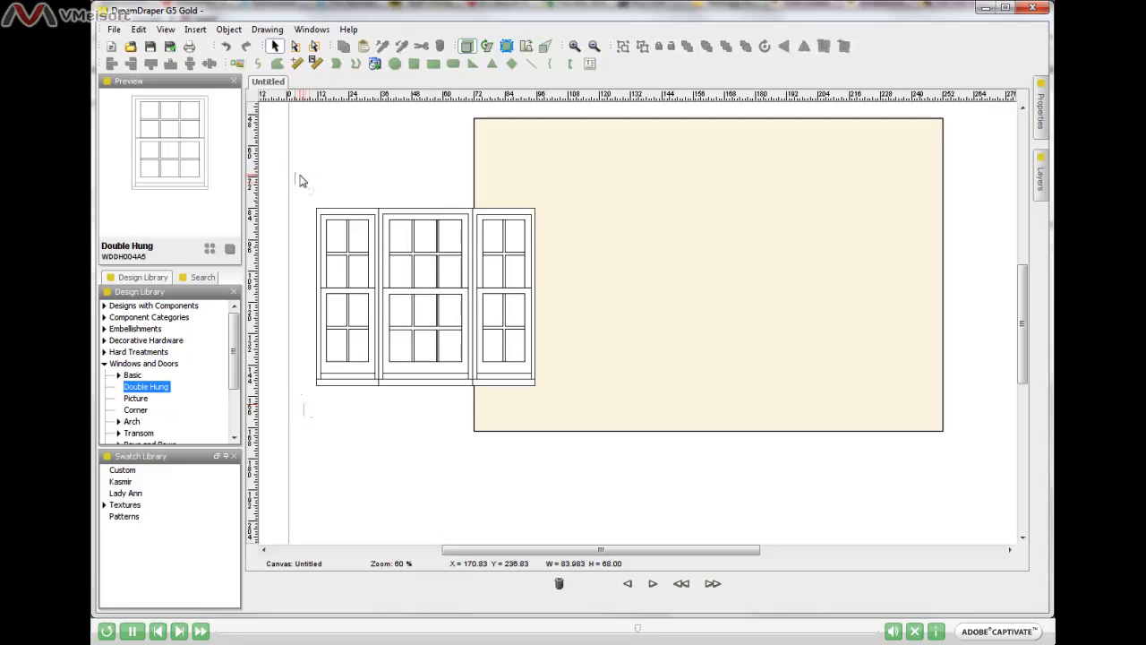
drag(300, 174, 556, 409)
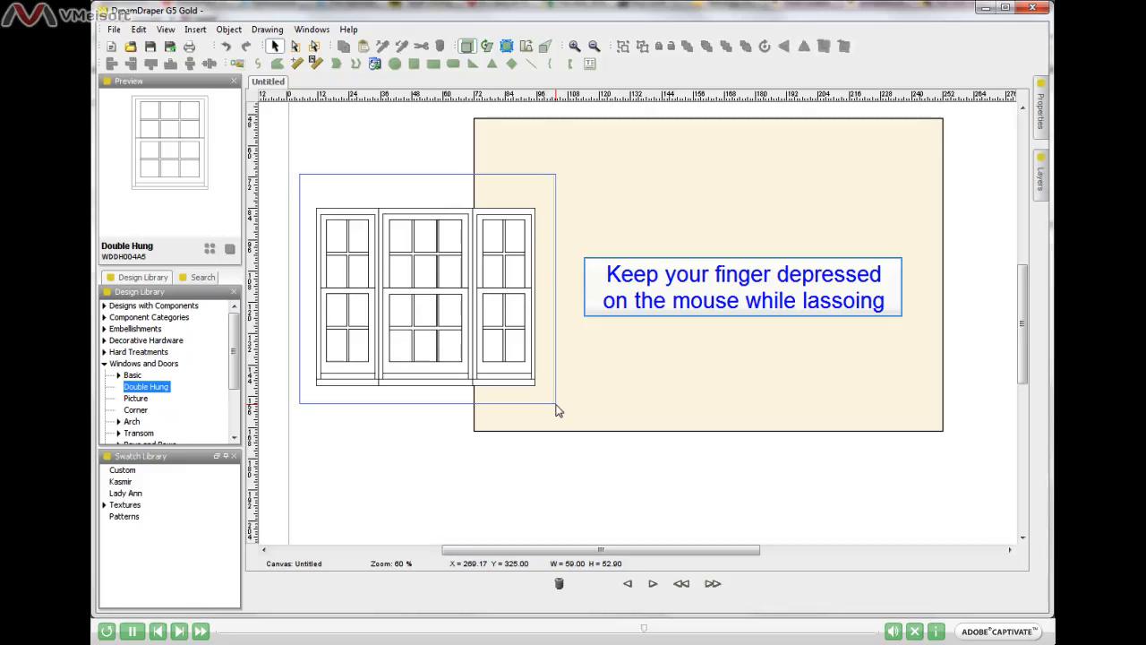
drag(556, 409, 559, 412)
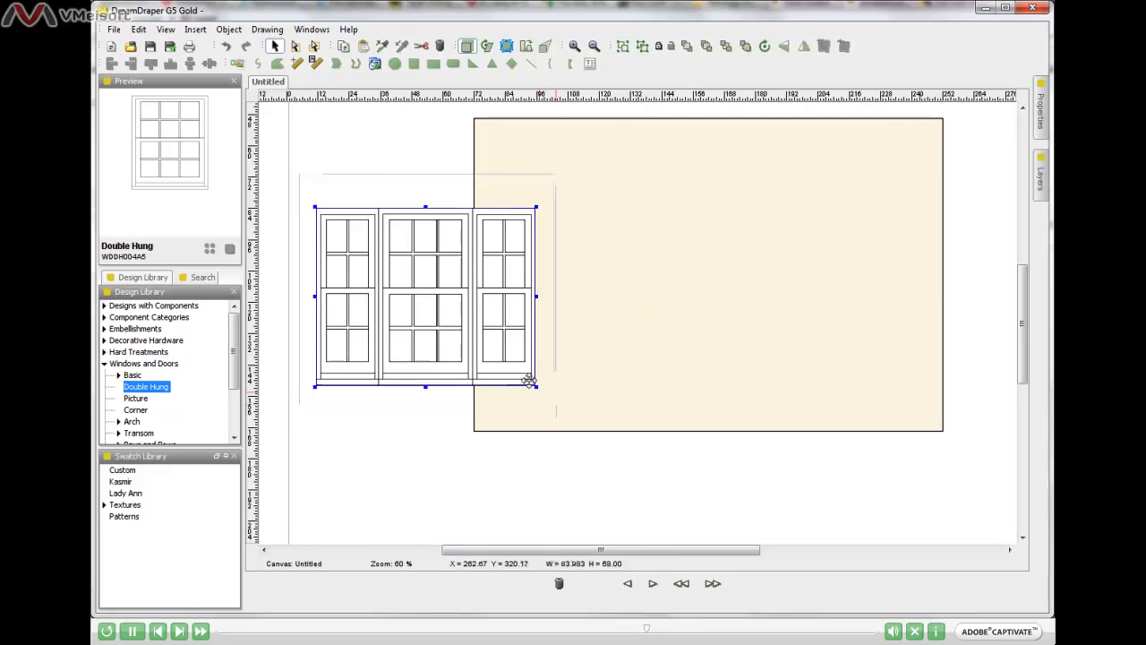
drag(404, 274, 685, 248)
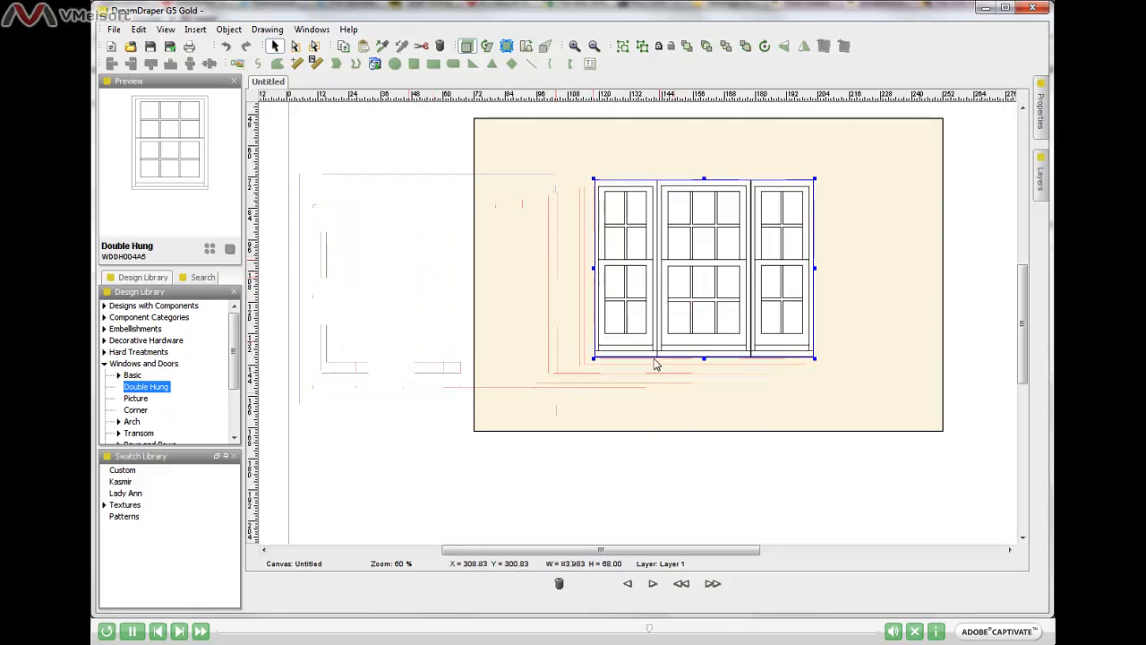
- Nudge the grouped windows so their sill rests on the upper end of the 36" dimension line, and deselect them
click(639, 477)
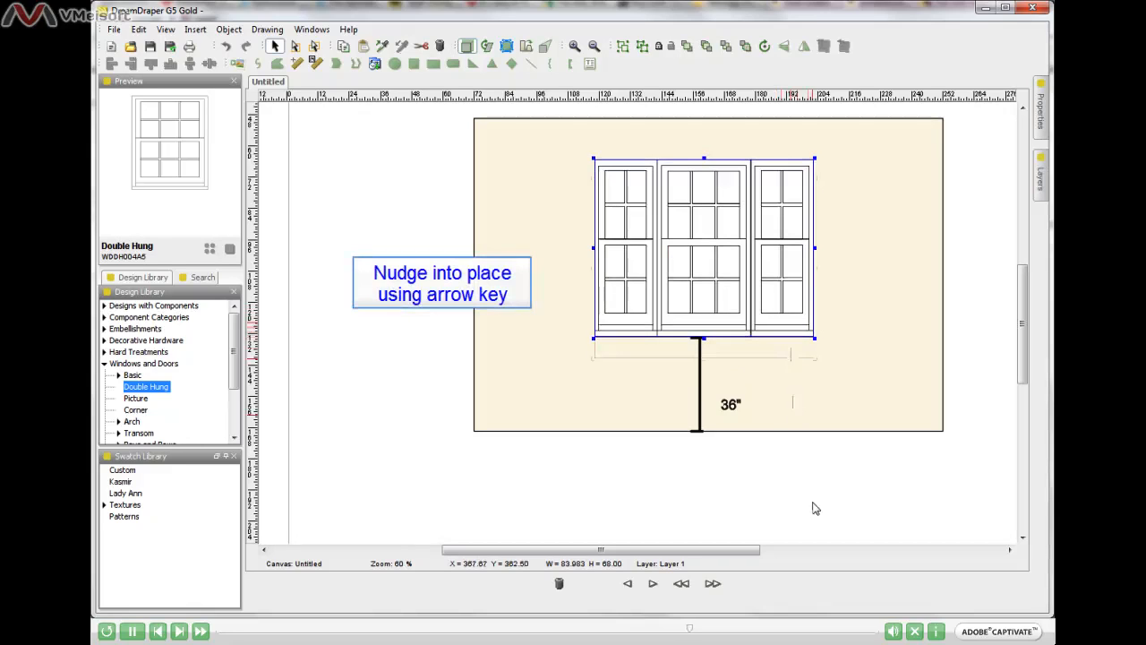
key(Down)
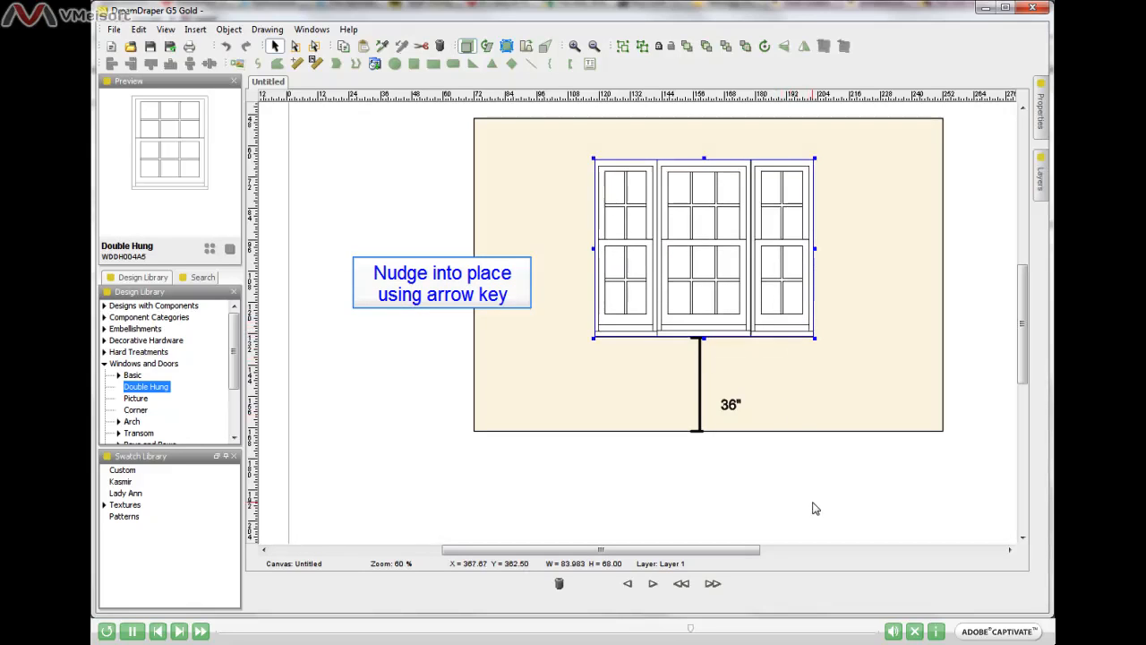
click(457, 425)
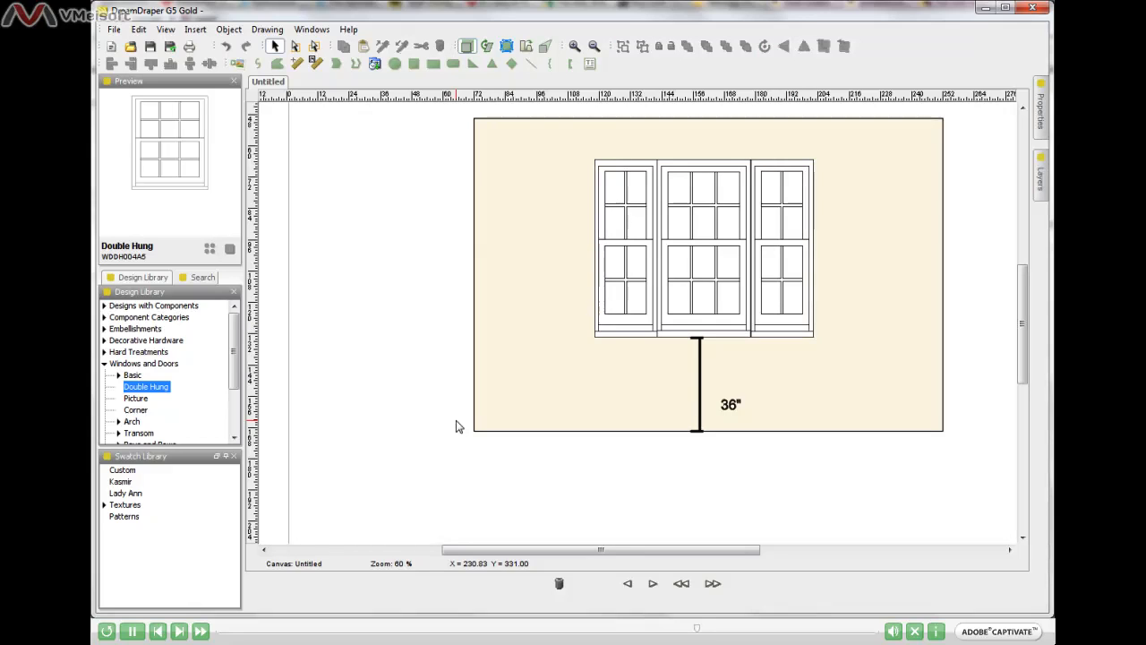
- Place a horizontal 45.5 in dimension line running from the wall's left edge toward the windows
click(315, 63)
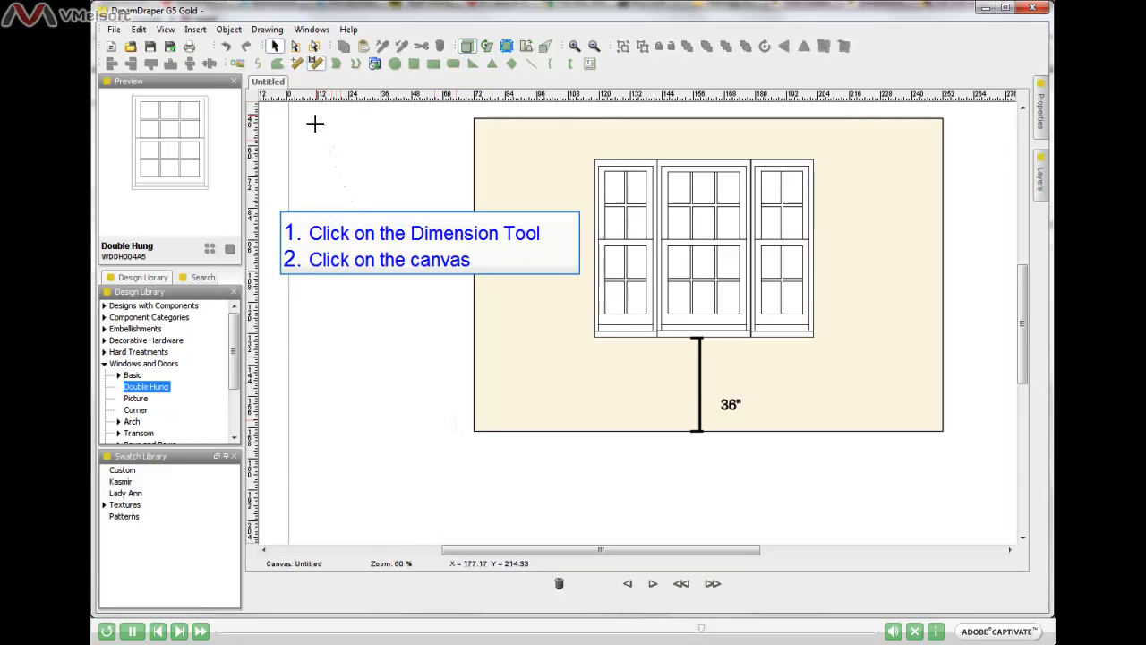
click(317, 203)
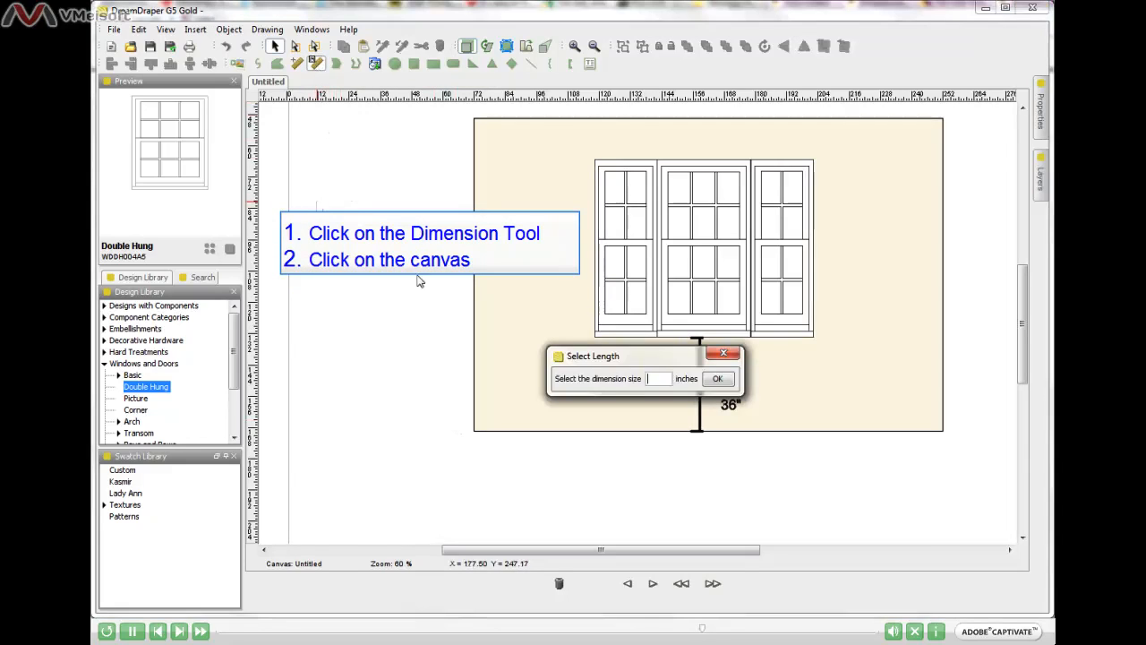
click(660, 379)
text(45)
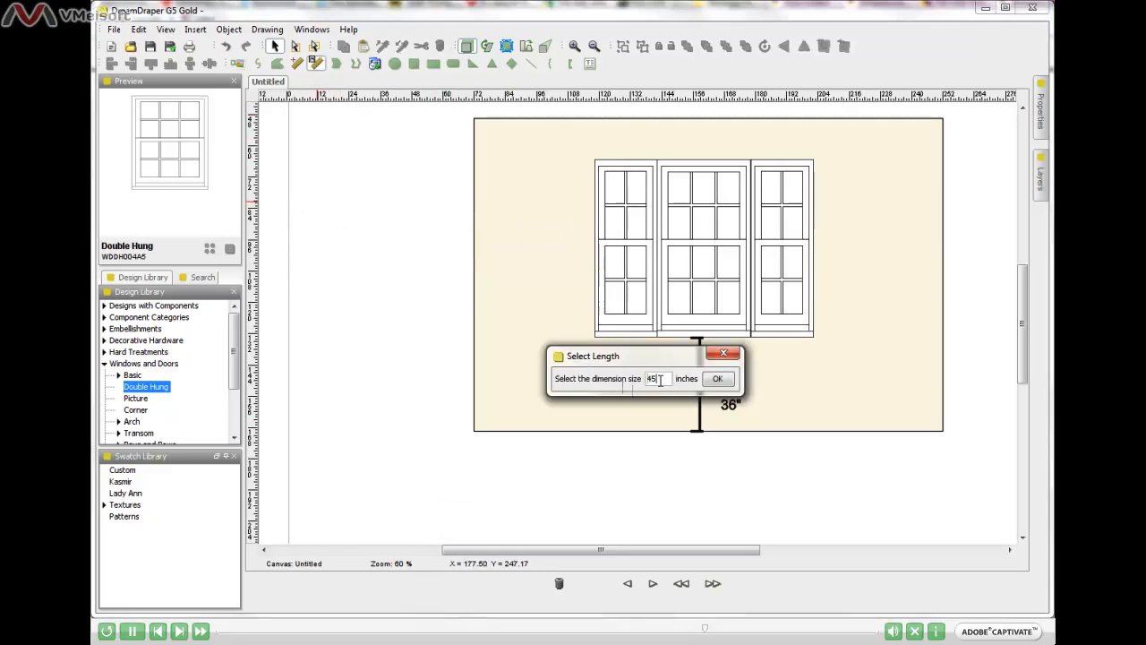
text(.5)
click(721, 381)
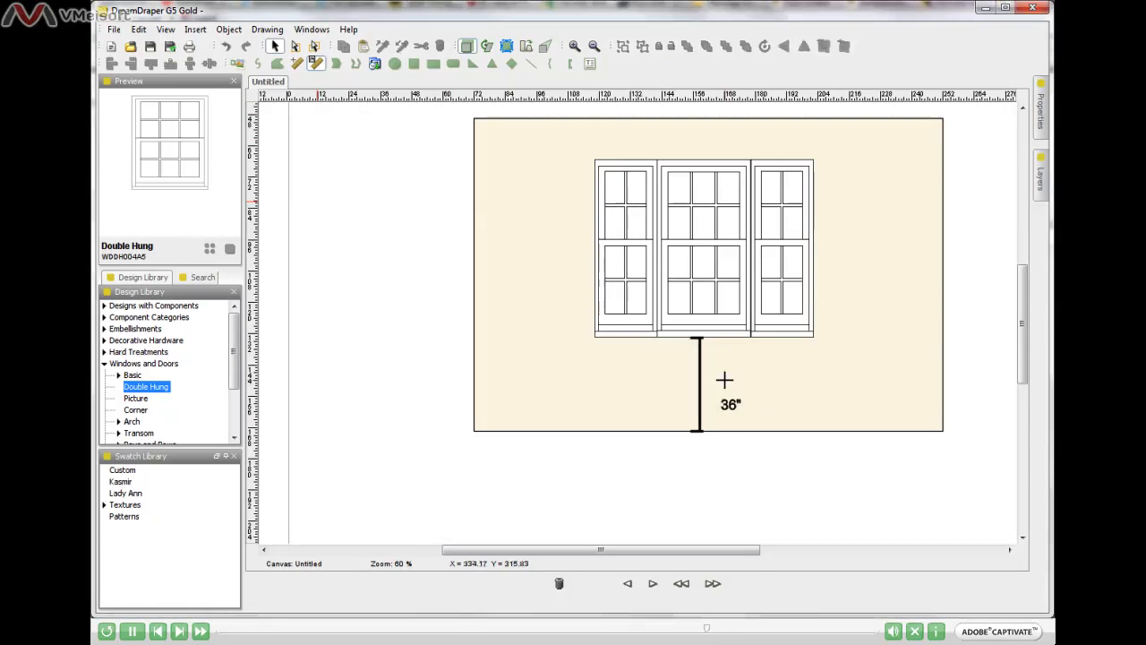
click(475, 221)
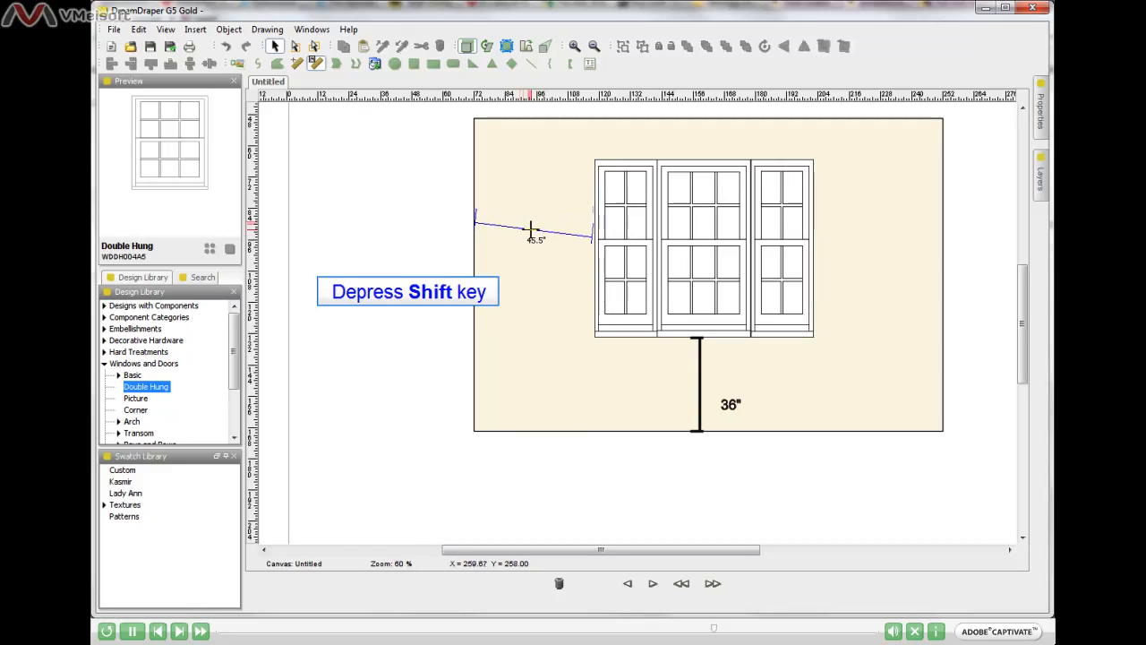
key(shift)
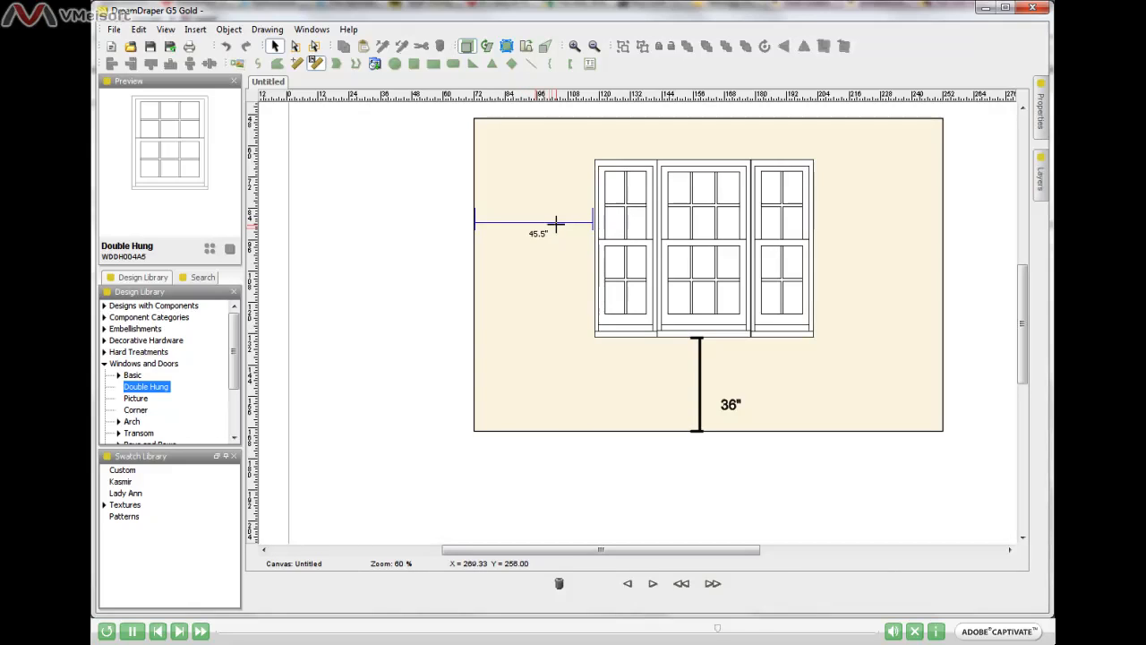
click(556, 224)
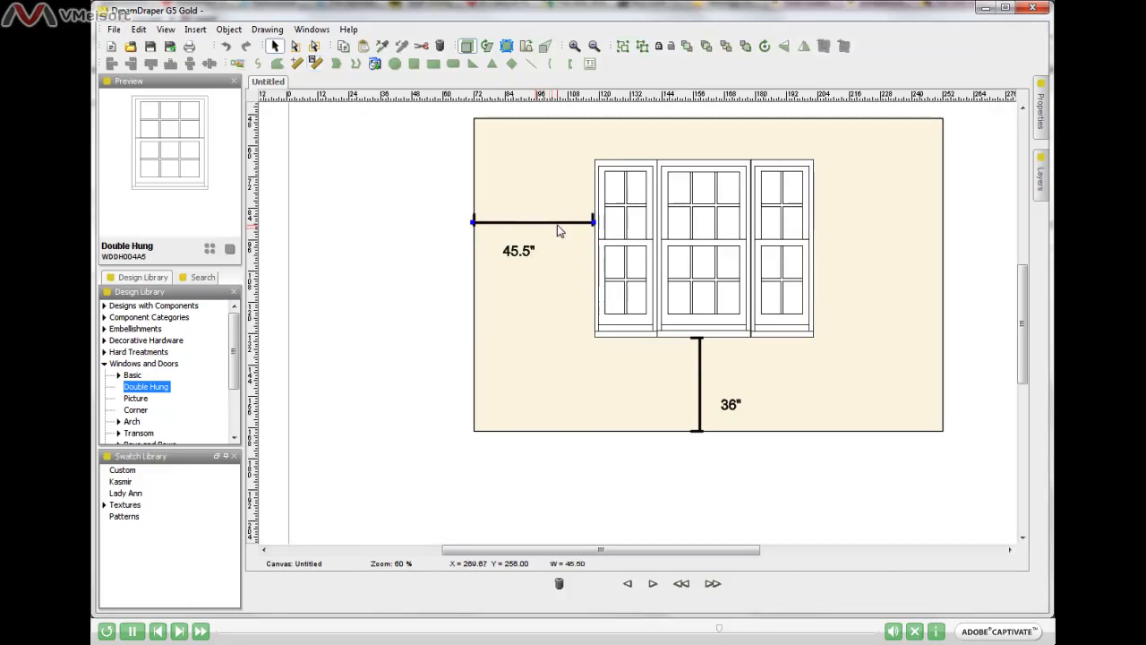
- Nudge the grouped windows left until their left edge meets the end of the 45.5" dimension line, and deselect them
click(712, 255)
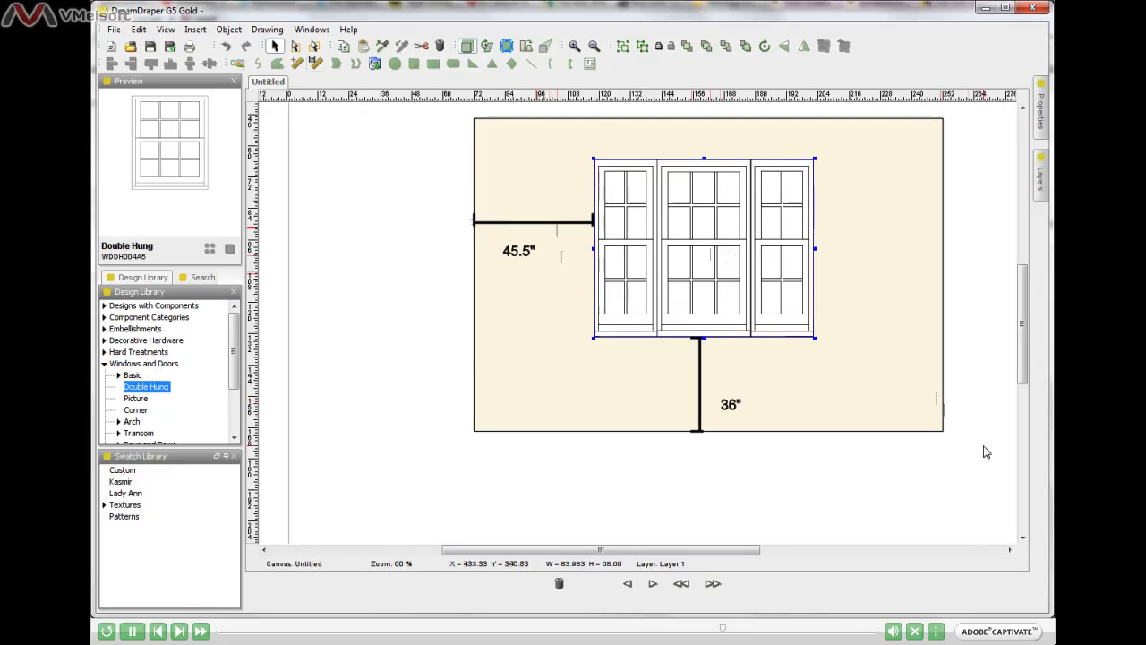
key(Left)
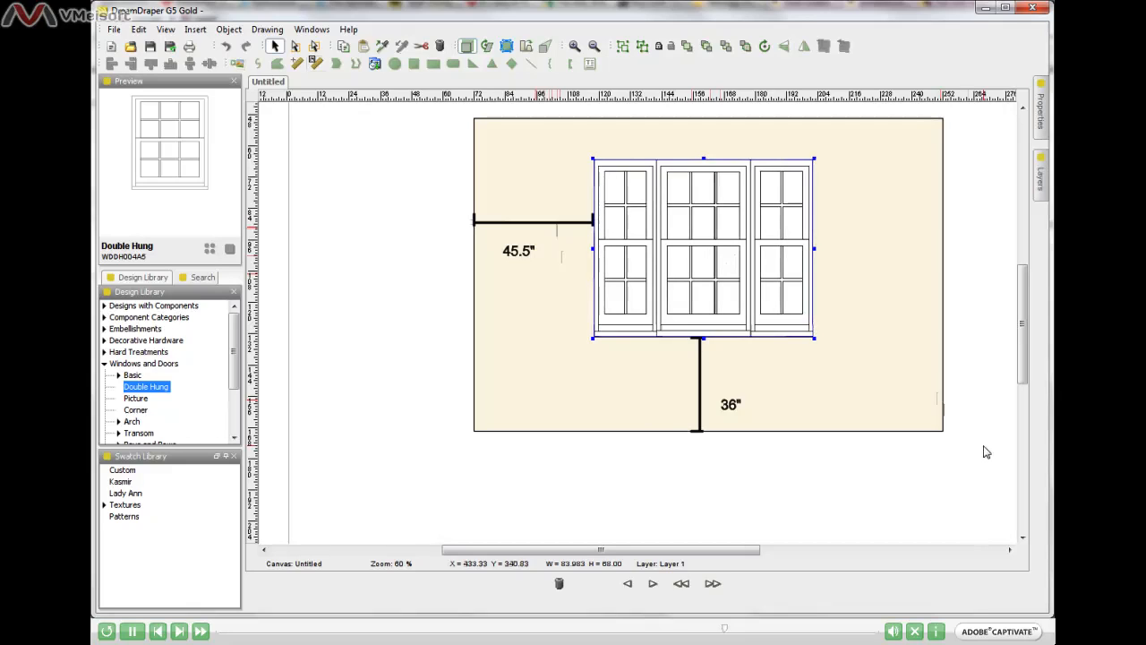
key(Left)
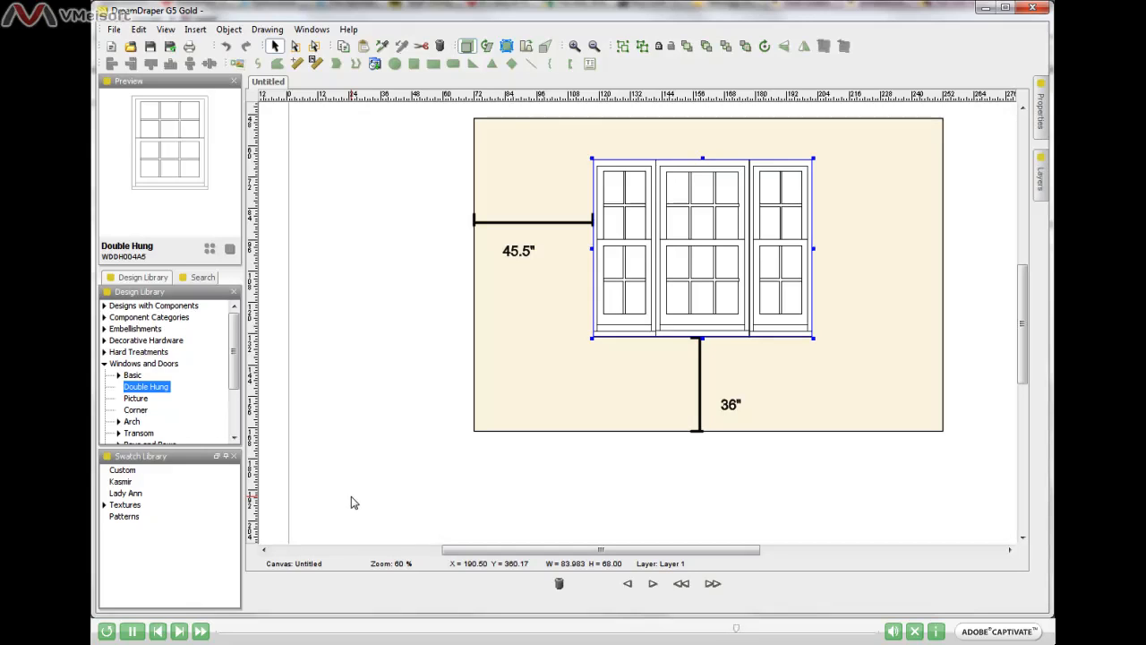
click(401, 218)
- Delete the 45.5" and 36" dimension lines with their labels from the wall elevation
drag(381, 190, 632, 289)
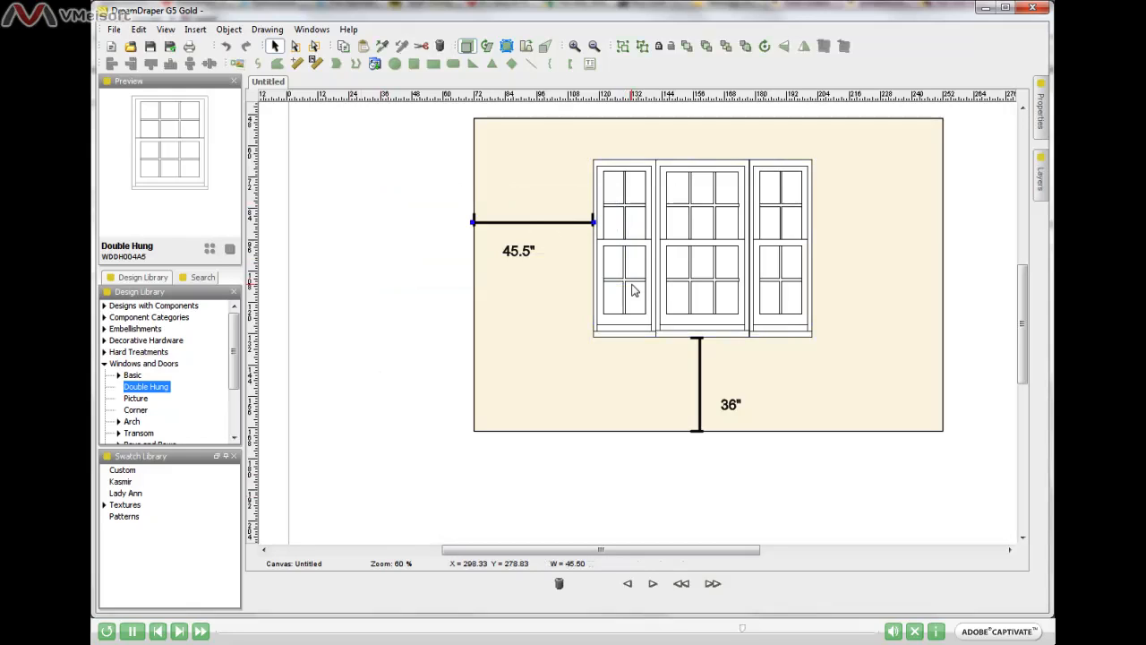
key(Delete)
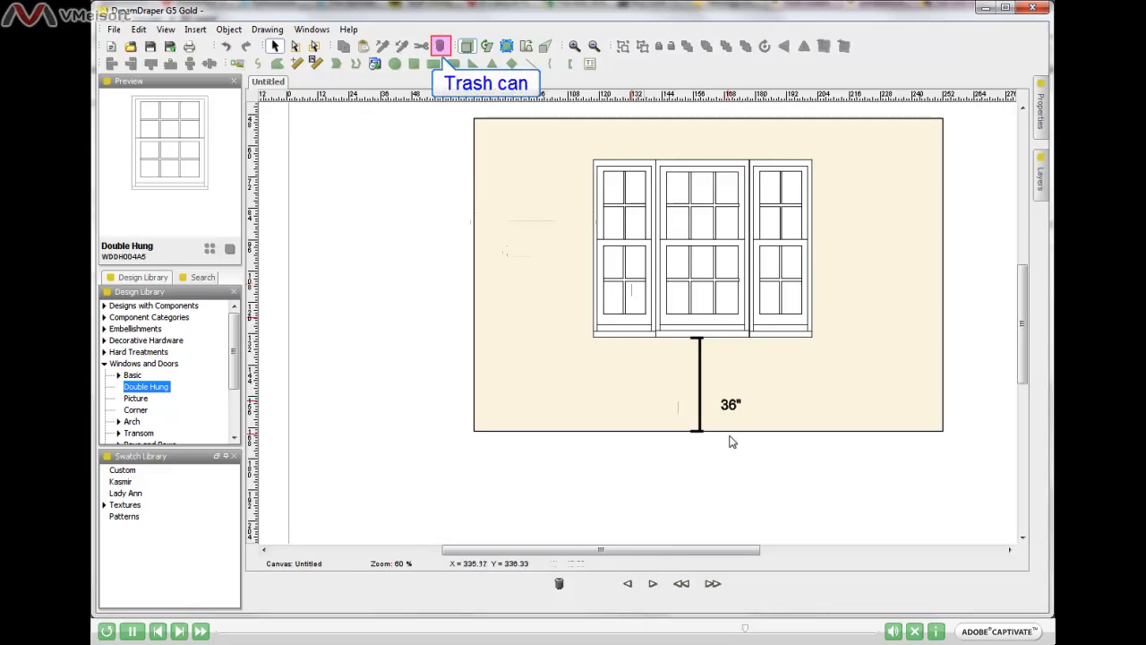
drag(788, 476, 660, 312)
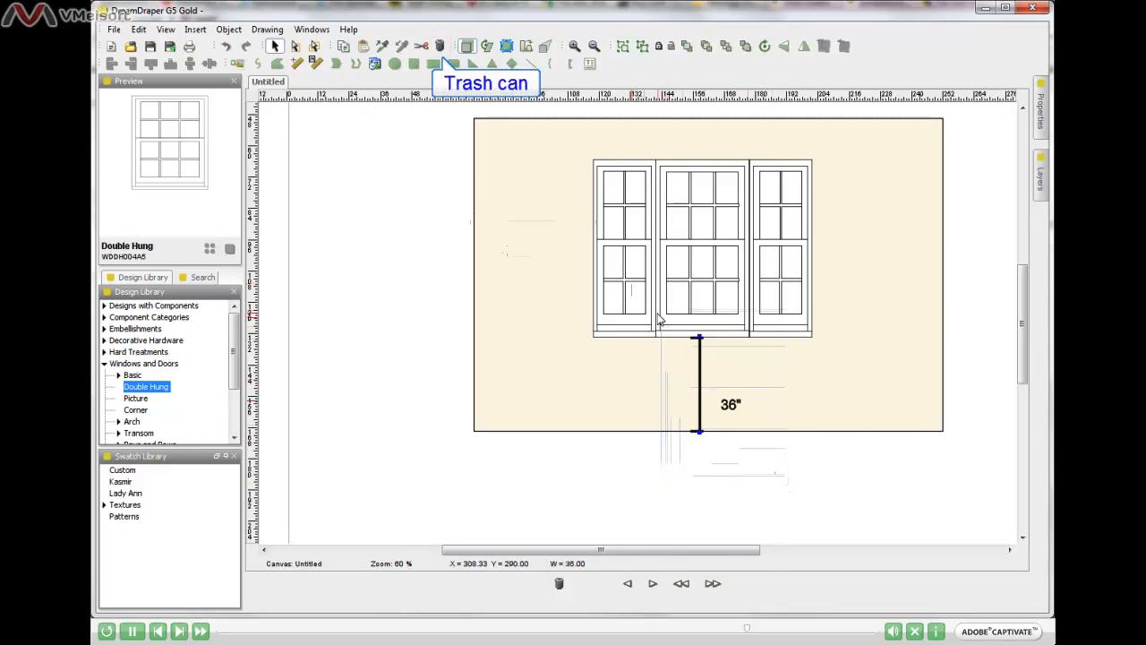
click(440, 48)
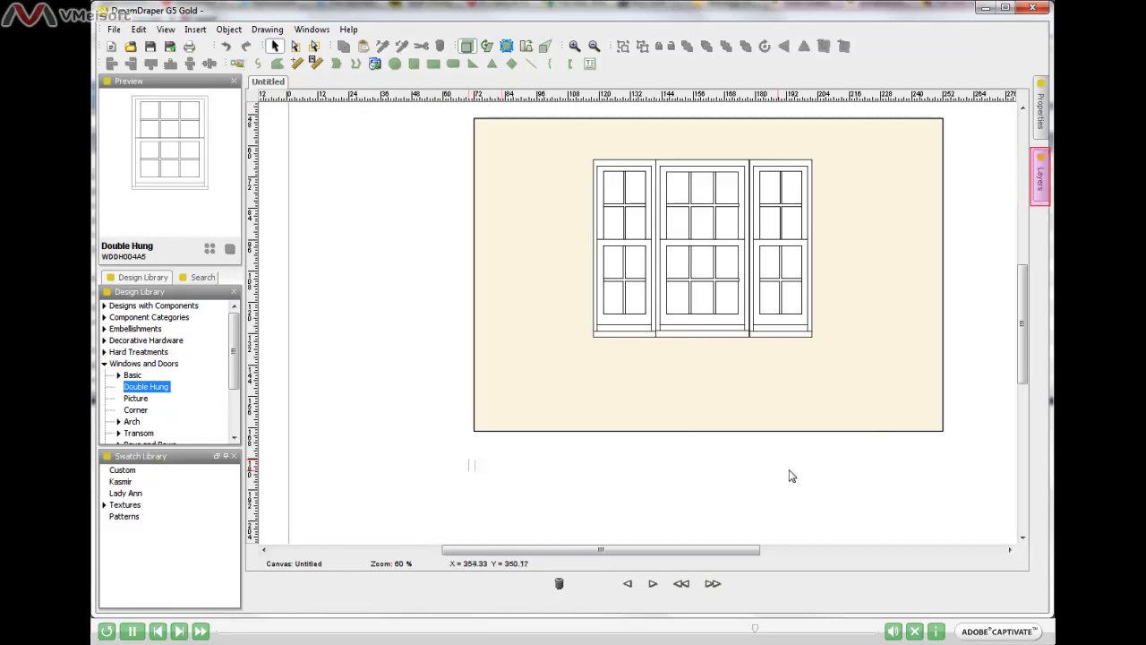
- Show the drawing's layer list and pin it so that it stays open beside the canvas
click(1041, 190)
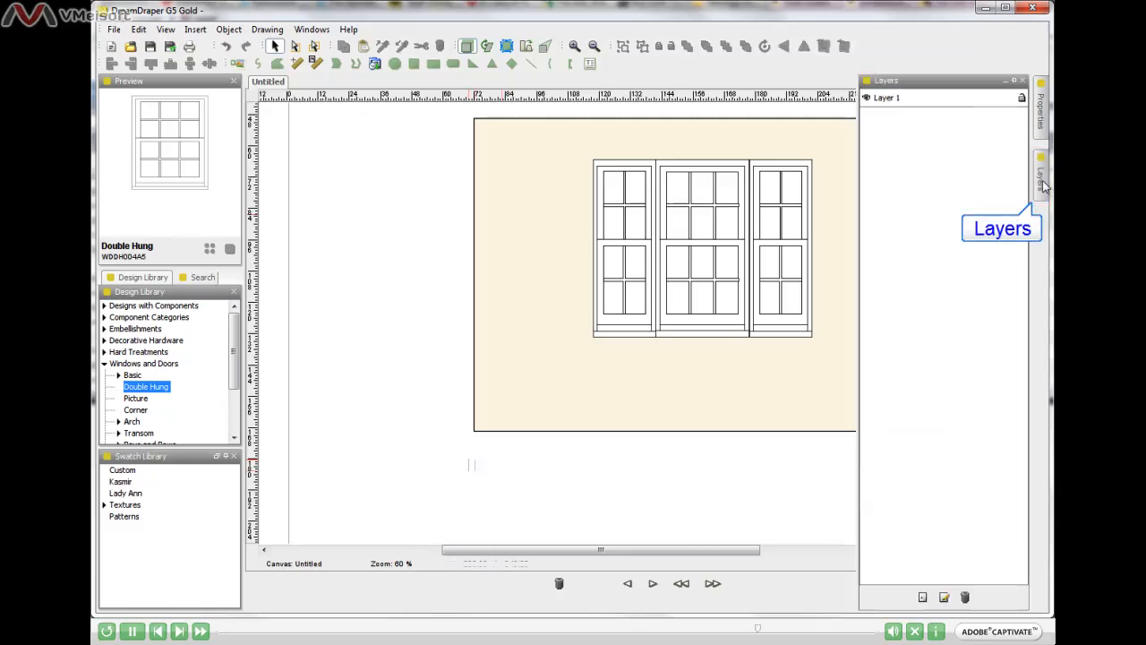
click(1040, 182)
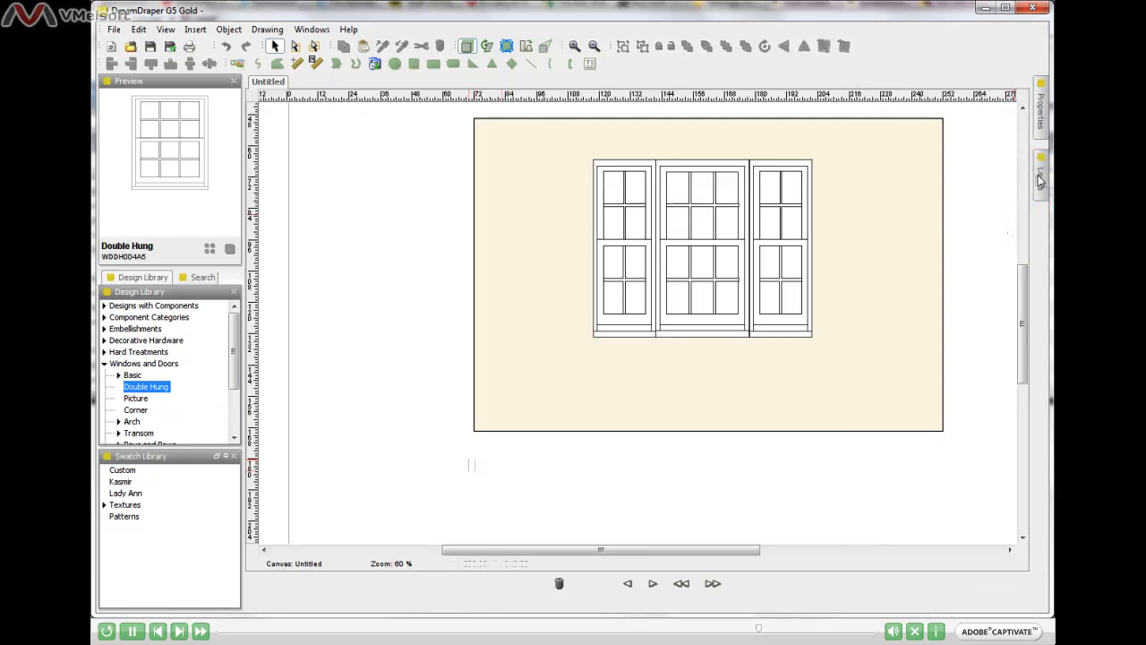
click(1039, 182)
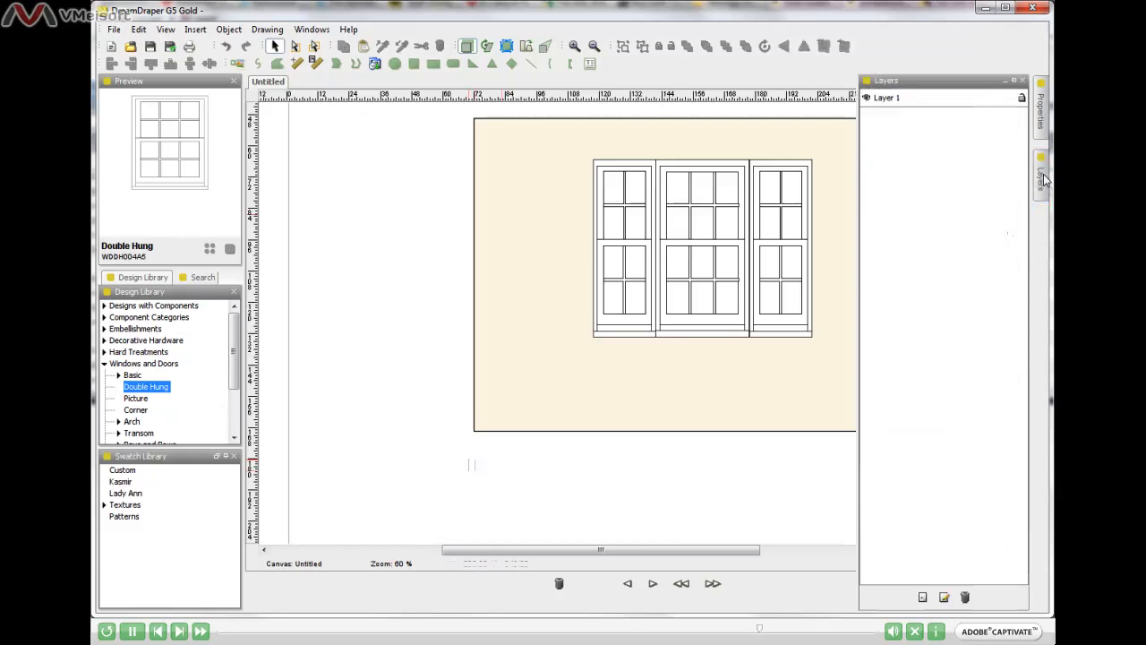
click(1015, 81)
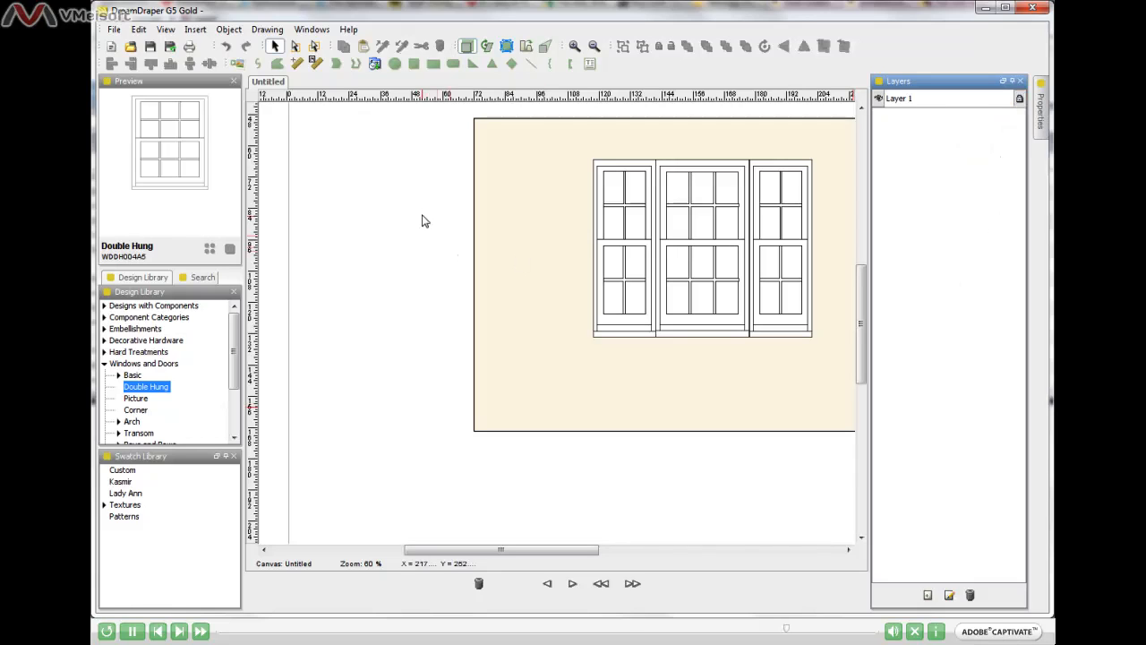
drag(445, 207, 594, 316)
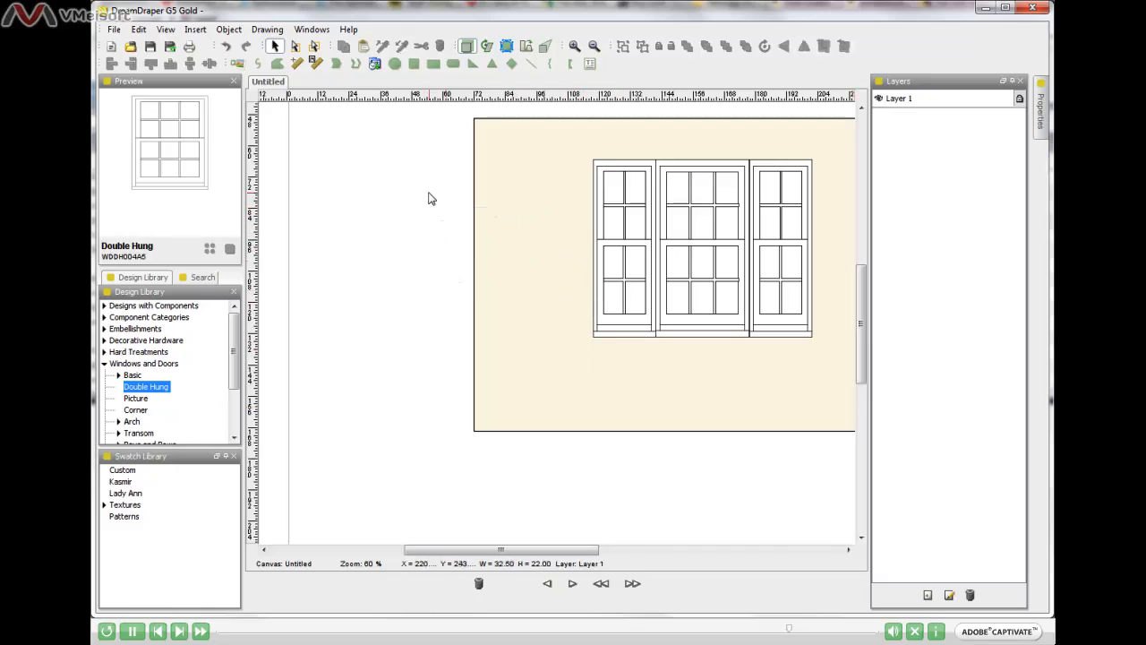
drag(427, 191, 712, 416)
drag(636, 207, 790, 288)
drag(635, 178, 752, 300)
drag(670, 213, 765, 338)
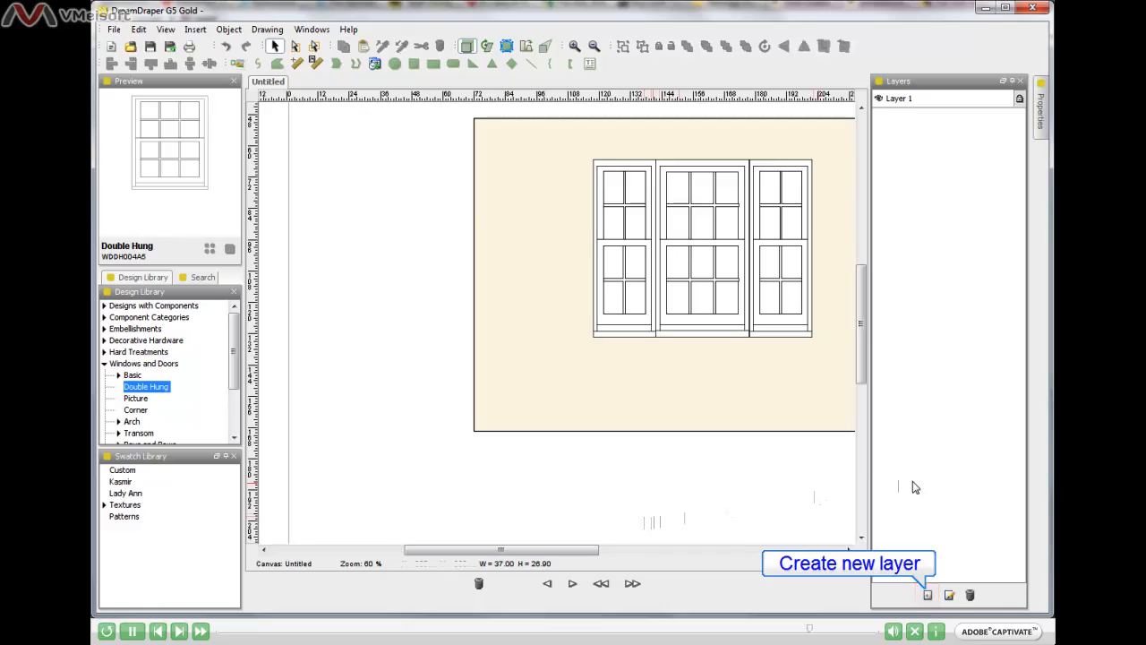
- Create a second layer in addition to Layer 1 and save the portfolio
click(928, 596)
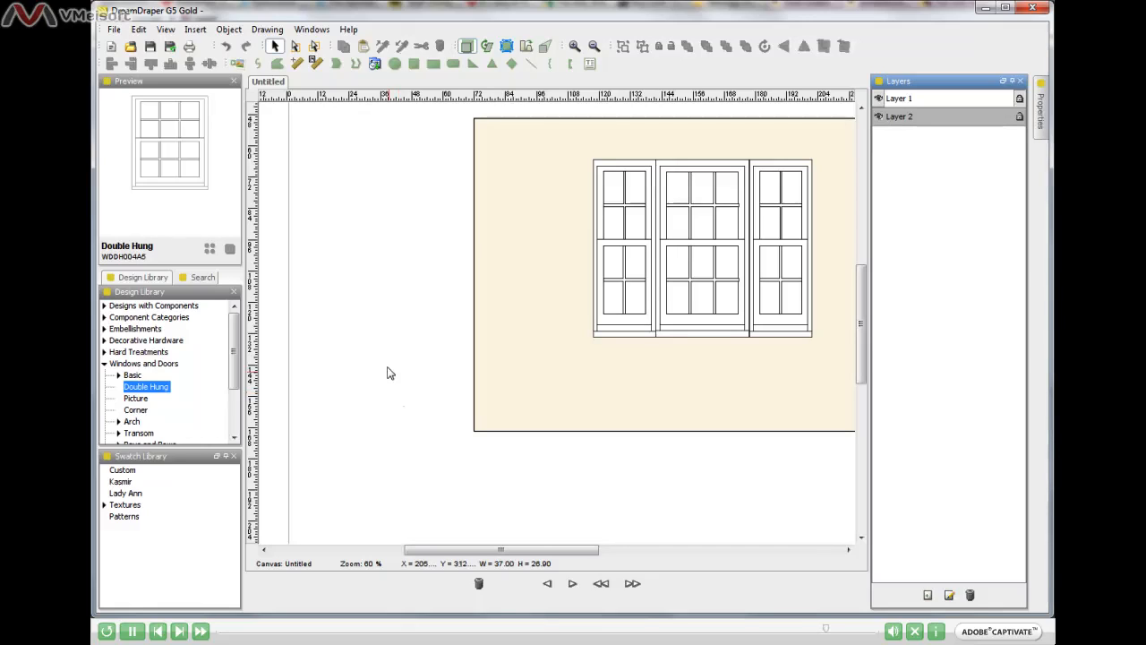
click(115, 33)
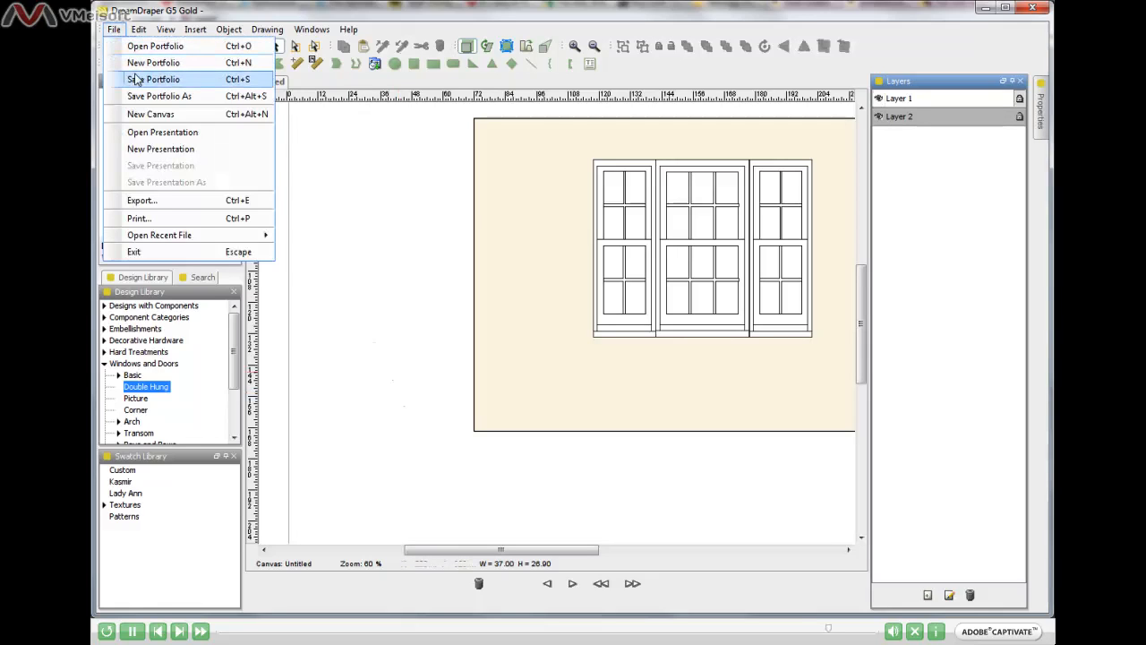
click(207, 80)
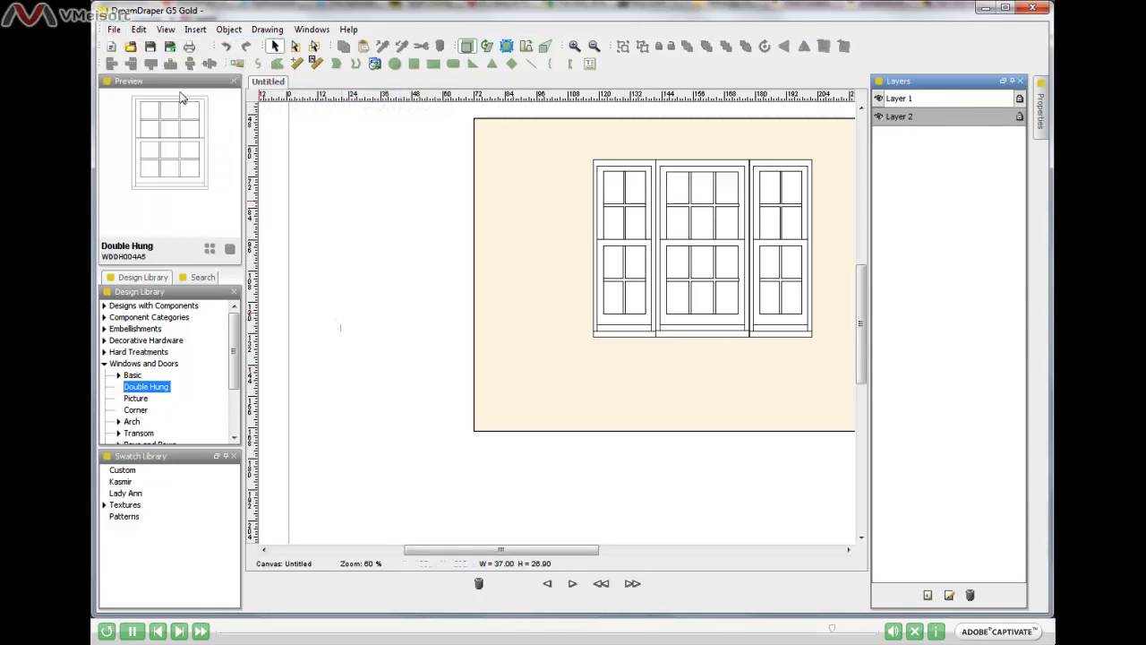